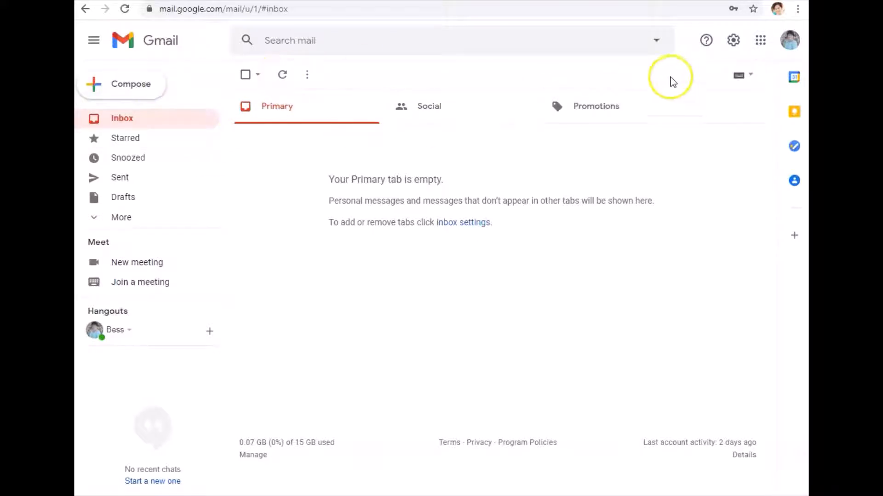
Switch from Gmail to Google Drive using the list of Google apps
left_click(761, 46)
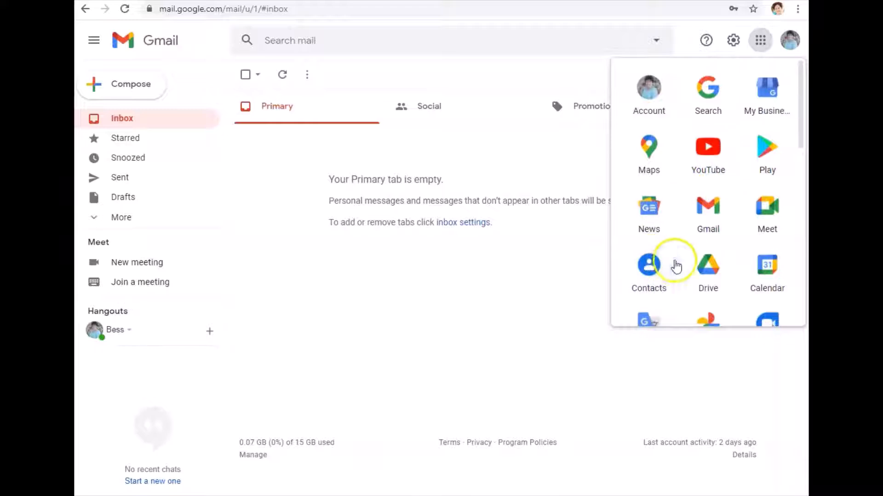
scroll(718, 274, "down", 1)
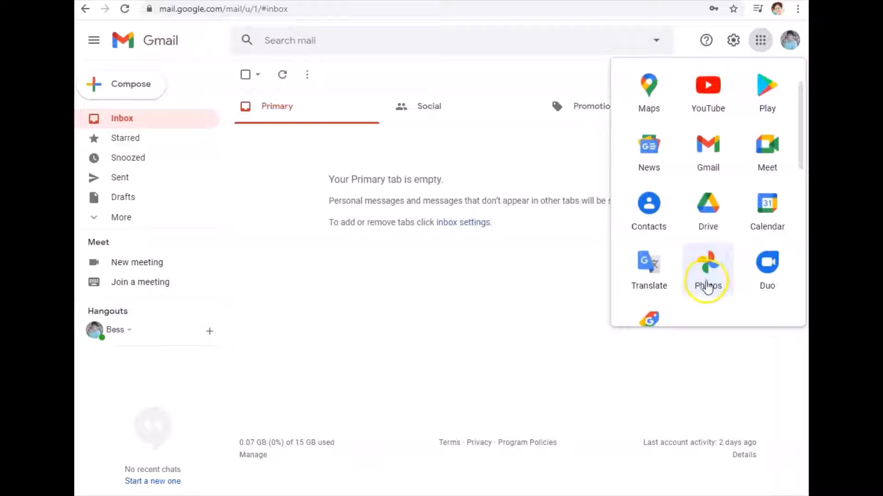
left_click(717, 210)
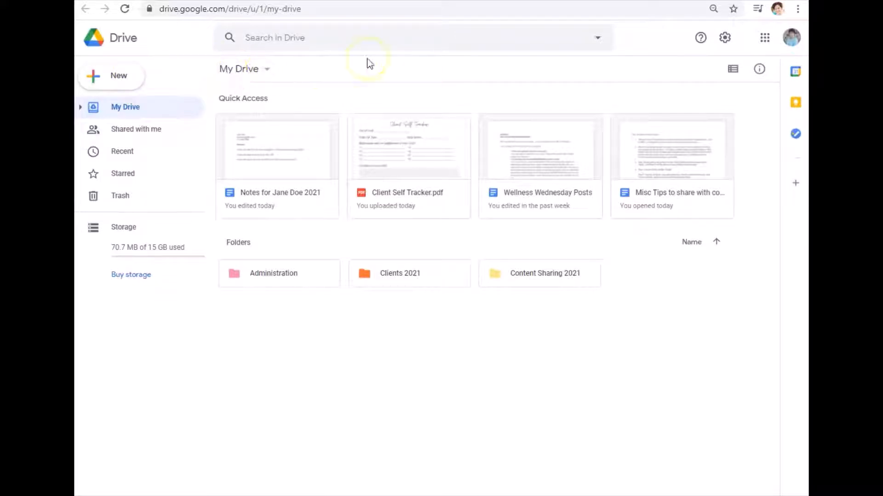
Create a blank Google Docs document in My Drive and place the cursor in its body
left_click(118, 80)
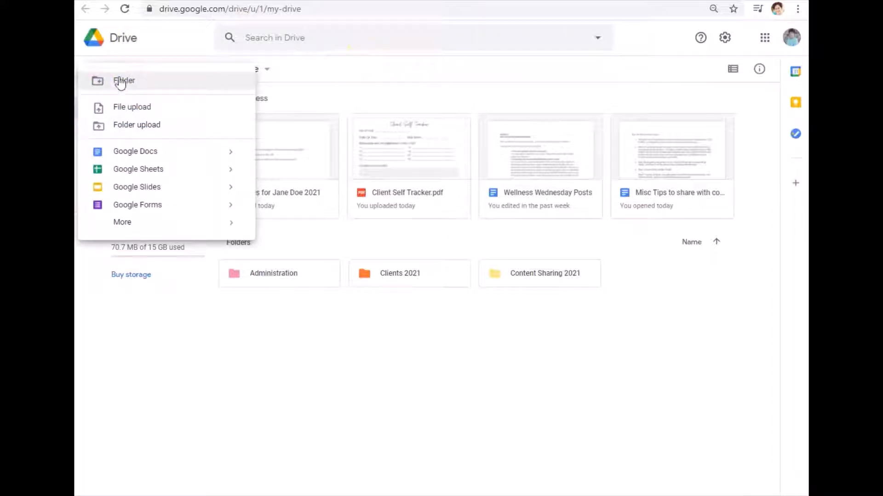
left_click(119, 155)
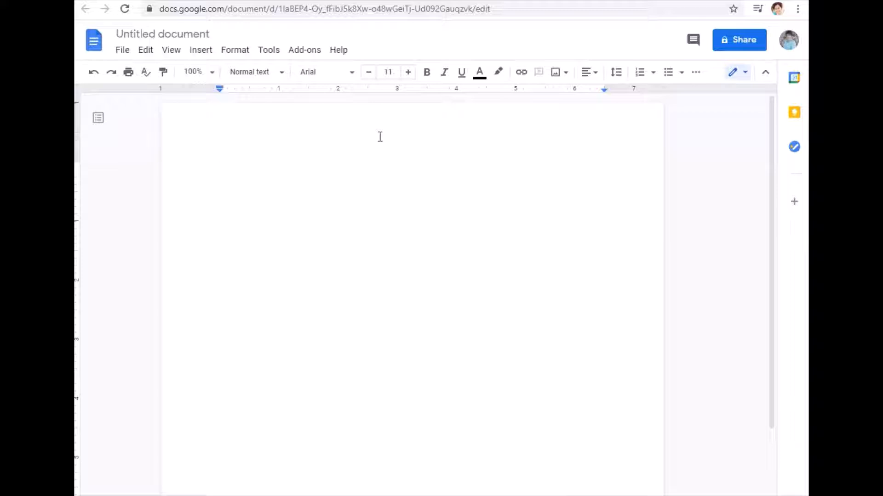
left_click(352, 130)
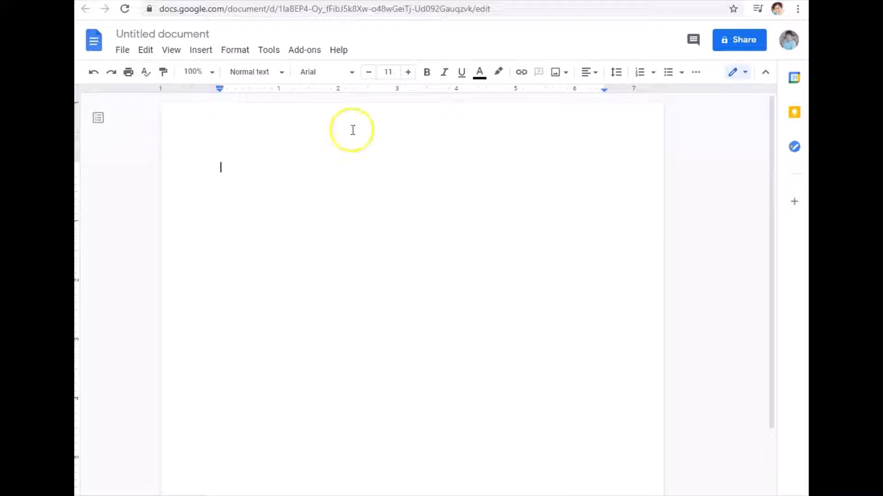
Rename the untitled document as "Blog Post About Time Management"
left_click(201, 34)
type("B")
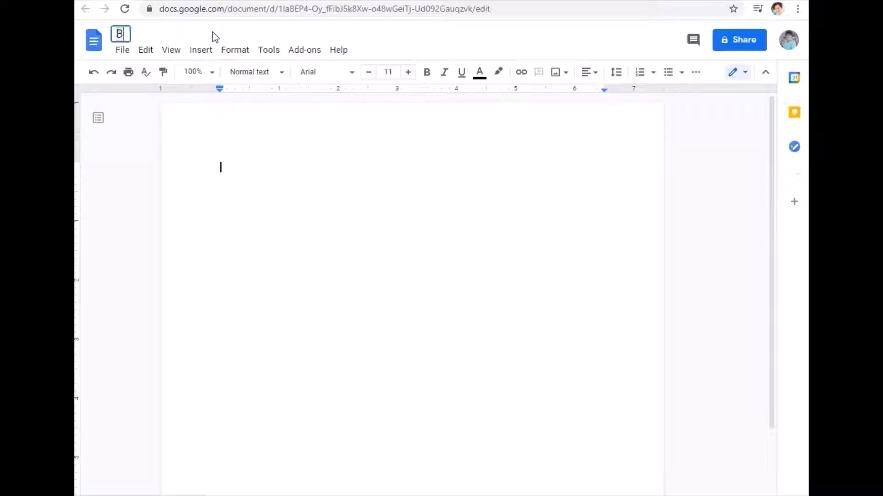
type("log Pst")
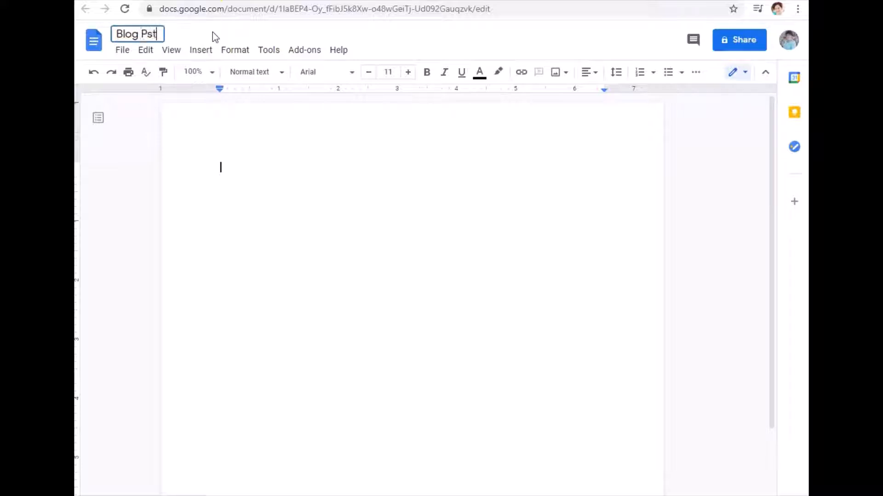
key("BackSpace")
key("BackSpace")
type("ost About Time Manage,ent")
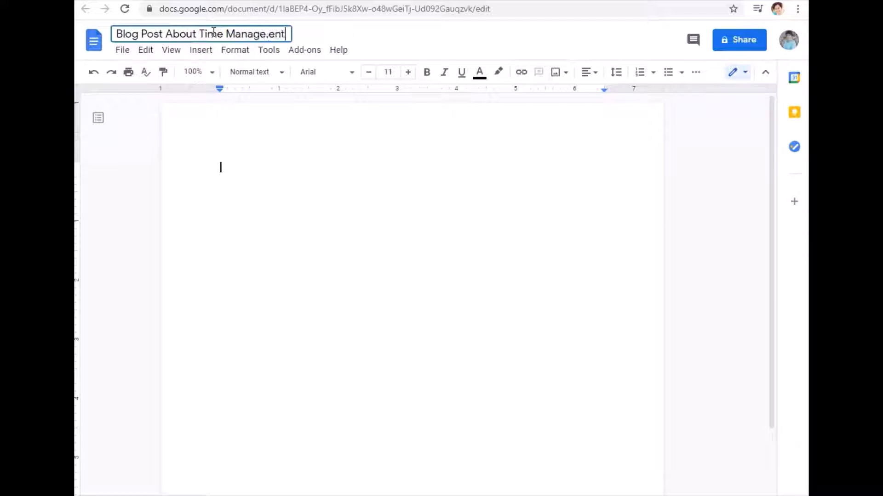
left_click(271, 34)
key("BackSpace")
type("m")
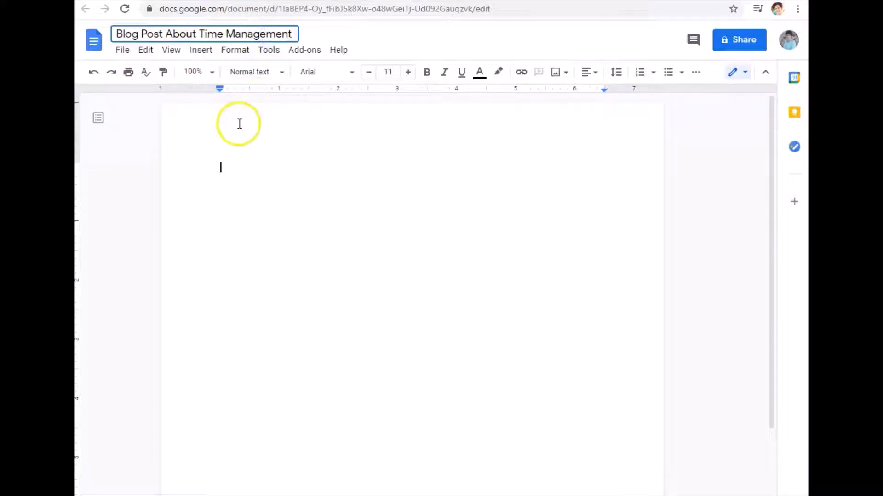
Enter "Title: Save more time, work smarter" as the document's first line and start a new line below it
left_click(231, 164)
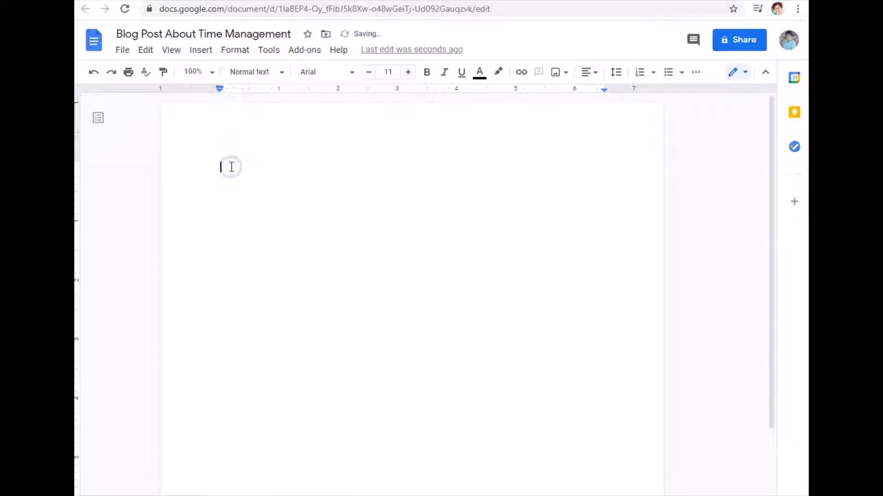
type("Title: Save more time, work smarter")
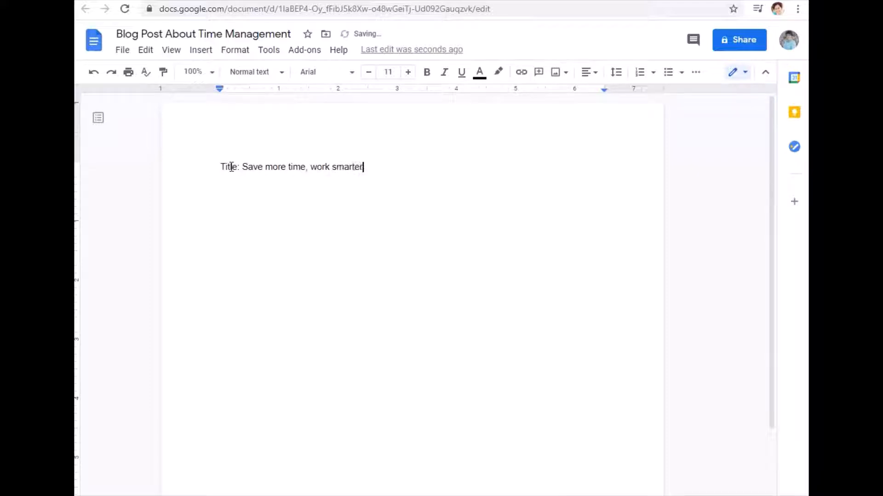
key("Return")
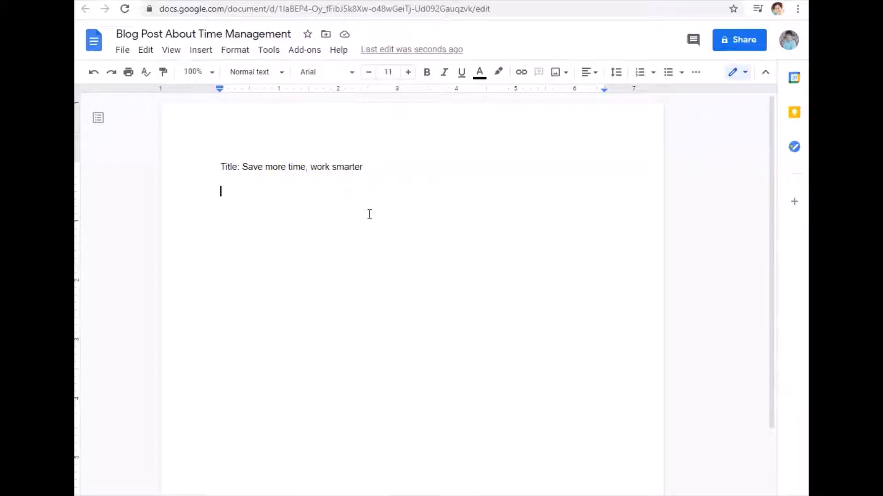
Start a numbered list with "Use a timer for work time" and "Schedule your work time into your day at beginning of week"
type("1. ")
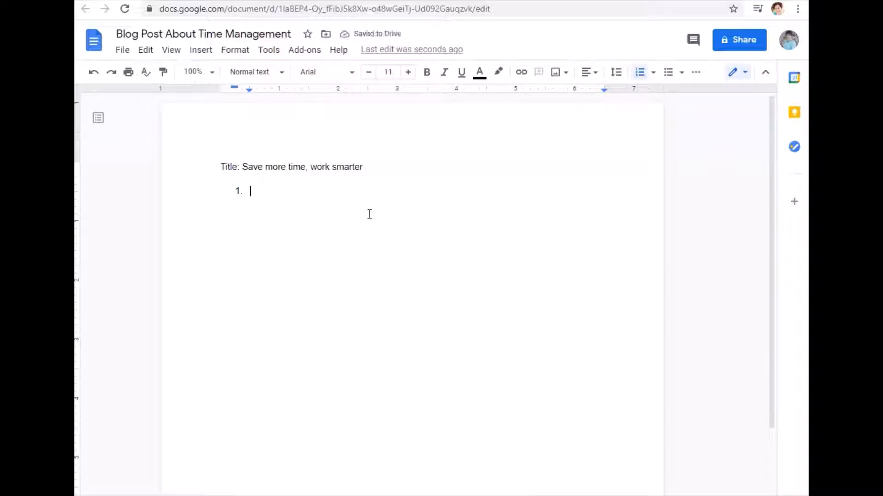
type("Use ")
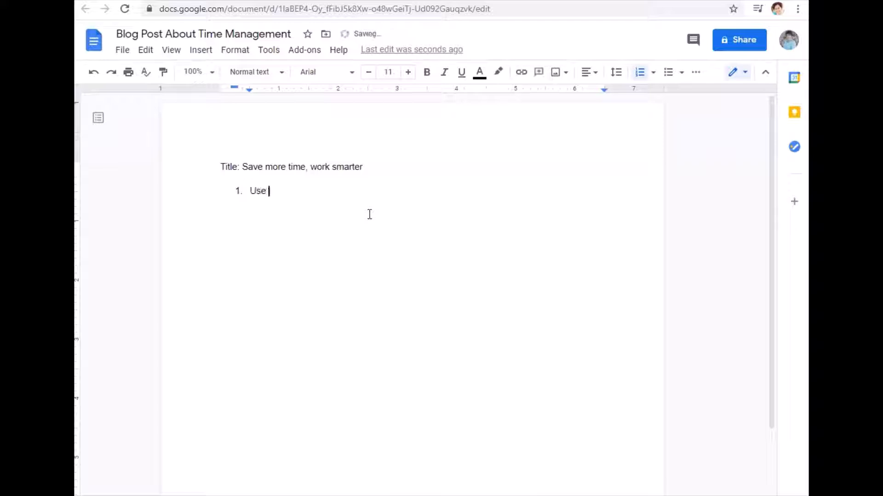
type("a timer for work time")
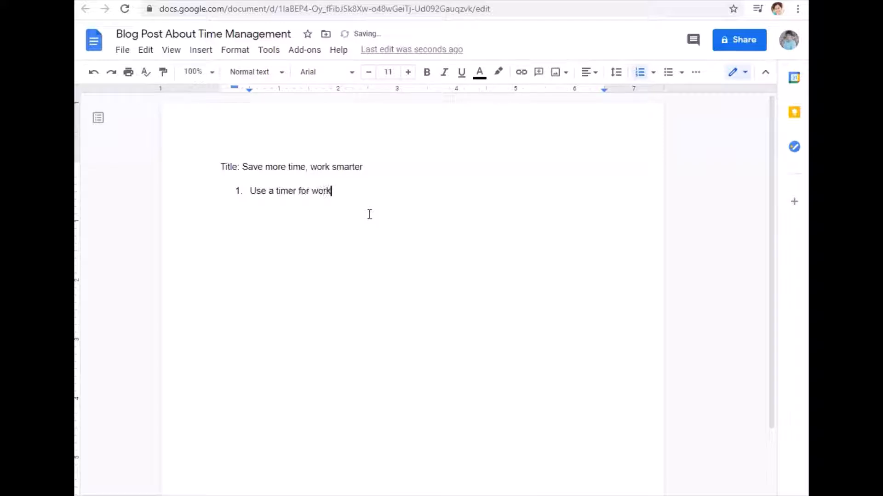
key("Return")
type("Sche")
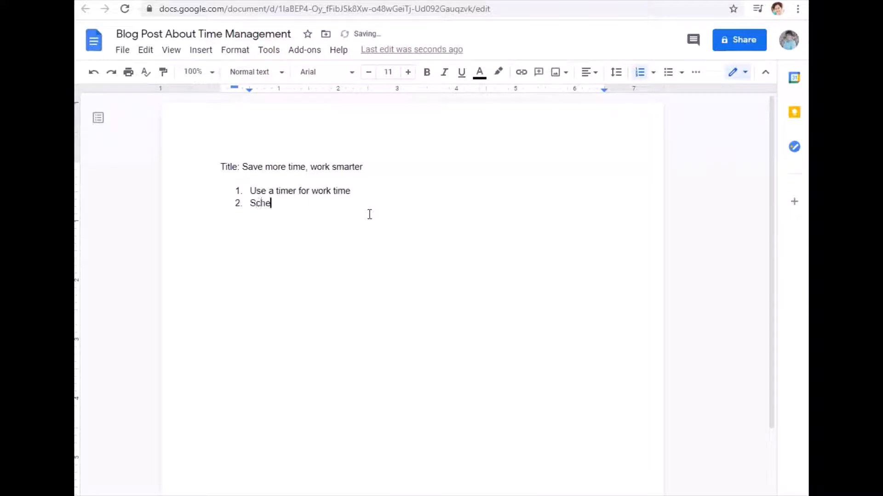
type("dule your work time into your day")
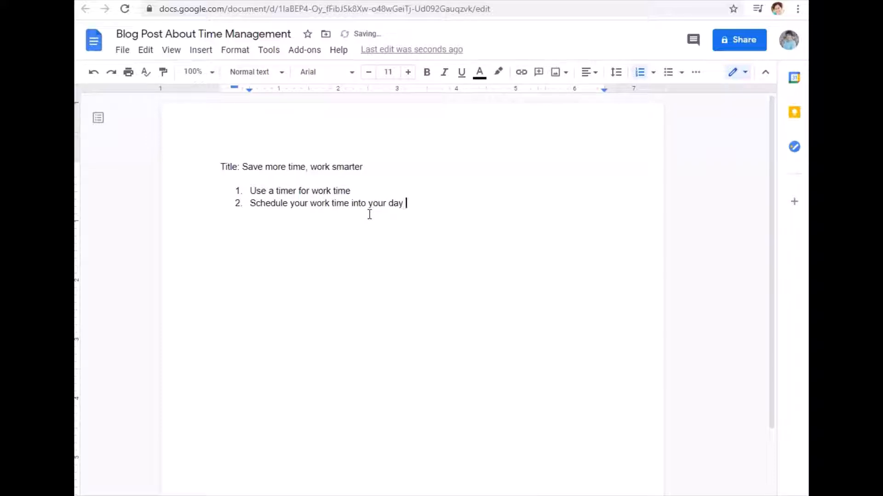
type(" at beginning o")
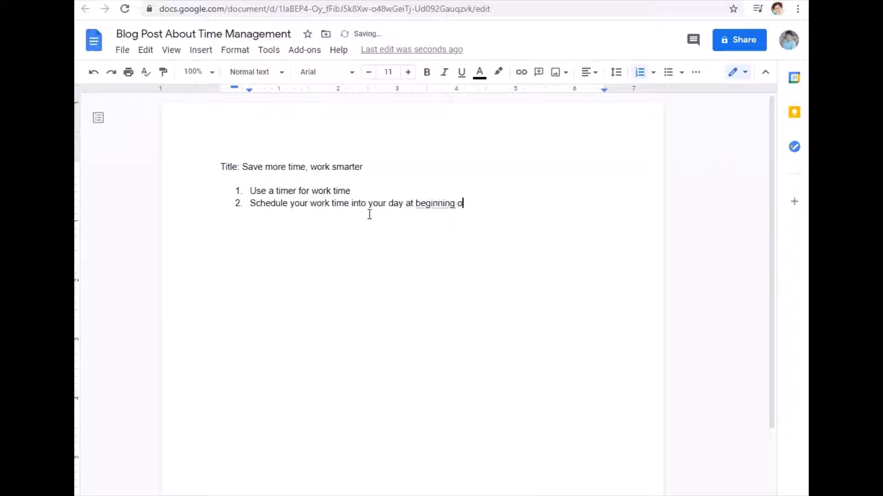
type("f week")
Add "Use Pomodoro Method" as the third list item, correcting its spelling, and end the numbered list
key("Return")
type("Use Om")
key("BackSpace")
key("BackSpace")
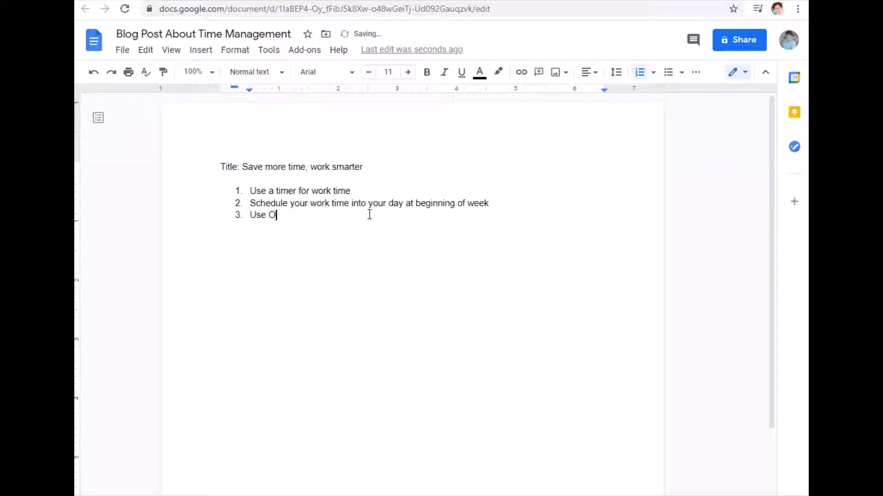
type("Pomodorro Method")
key("Return")
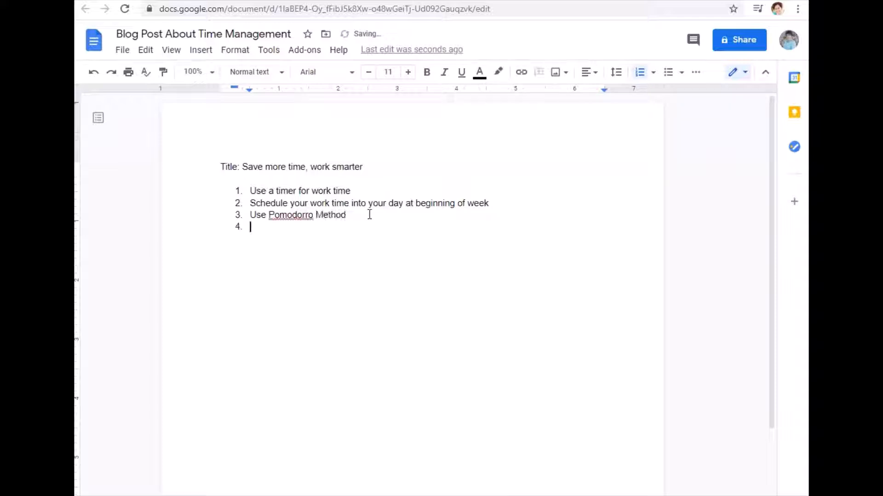
left_click(299, 216)
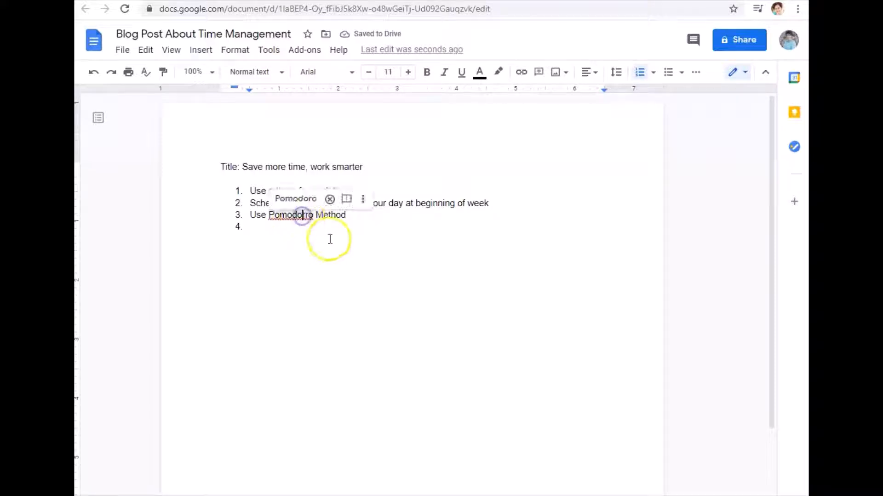
key("BackSpace")
left_click(272, 230)
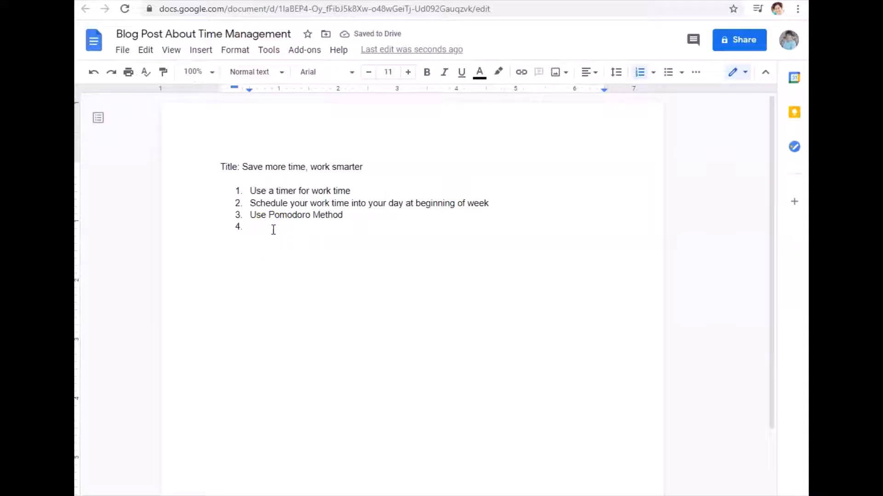
key("Return")
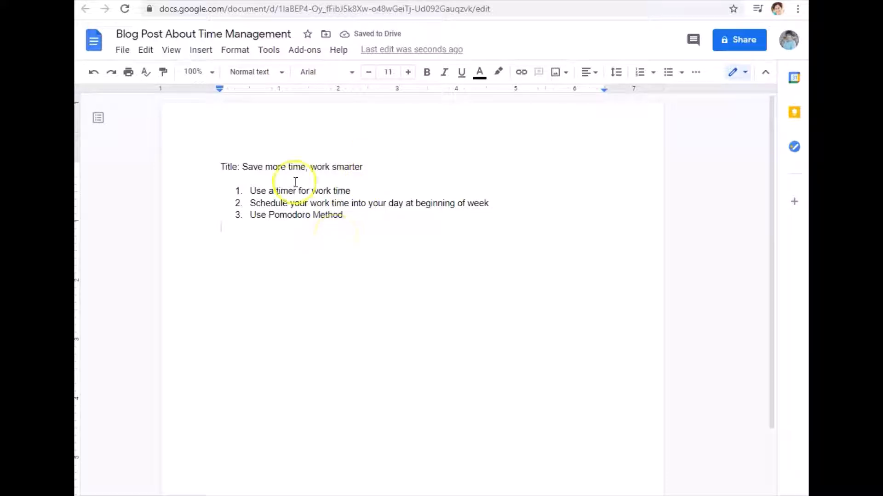
key("Return")
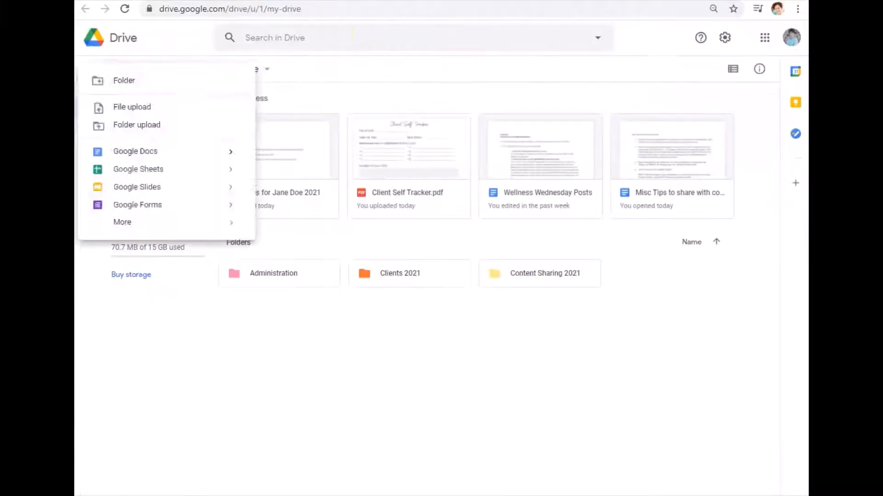
Switch back to Google Drive and reopen the "Blog Post About Time Management" document from My Drive
left_click(339, 55)
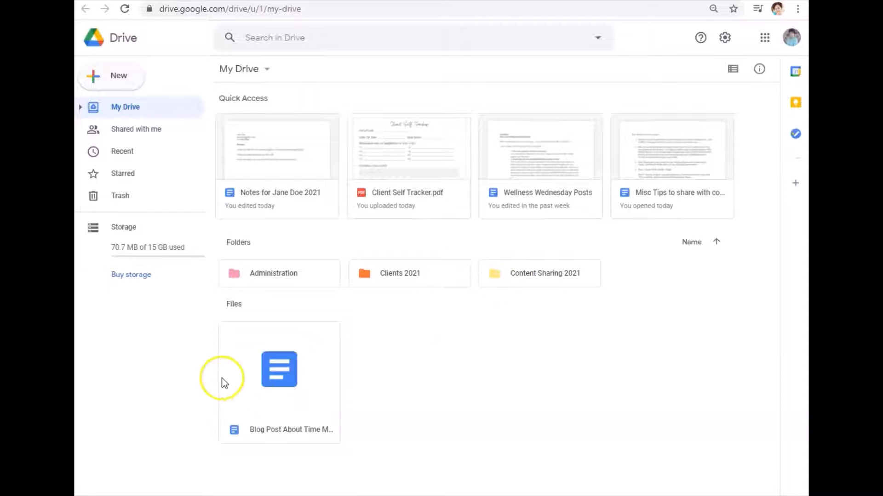
double_click(274, 375)
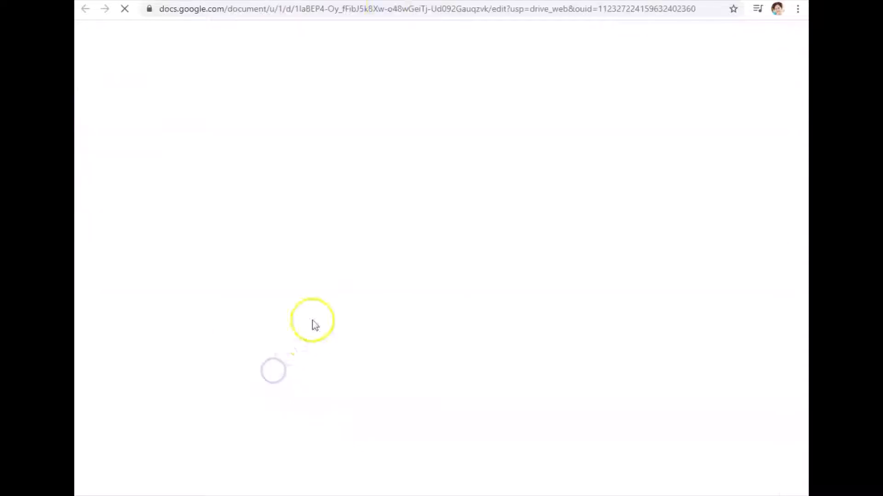
left_click(248, 256)
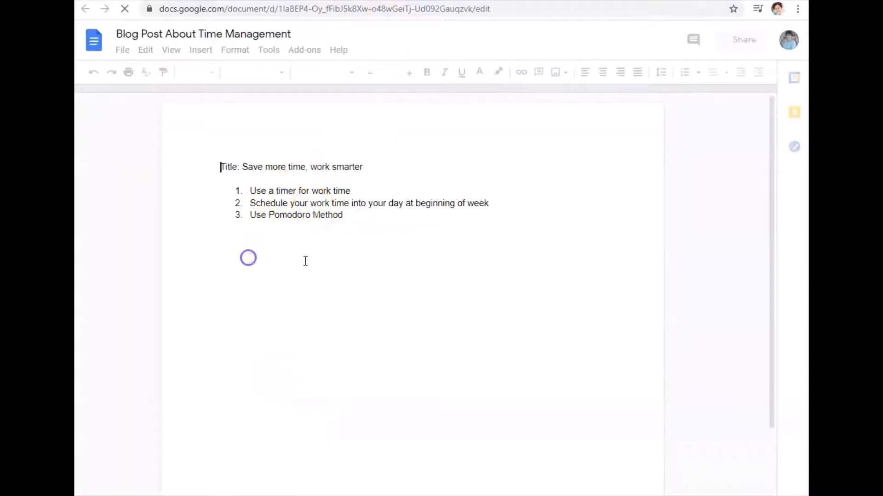
Add the paragraph "When you need to save time and work smarter, you can adashfjasdhgakjhgfjsdghf" below the numbered list
left_click(362, 188)
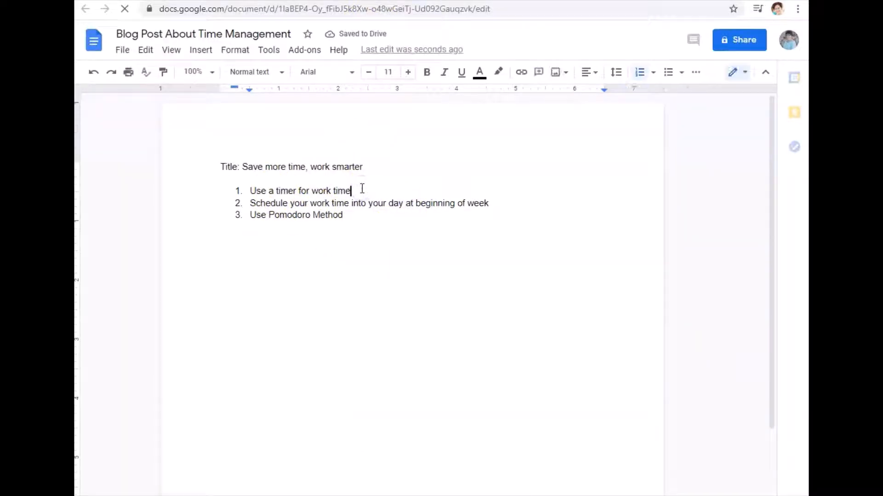
key("Down")
key("Down")
key("Down")
key("Return")
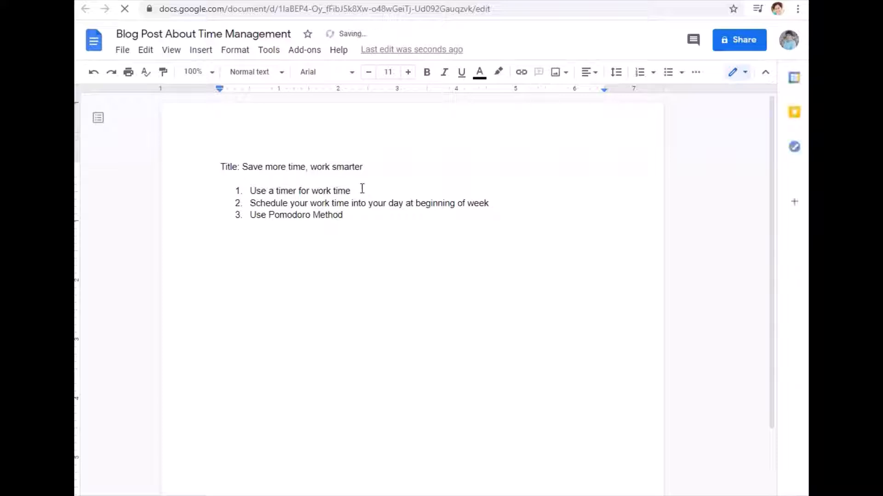
type("When you w")
key("BackSpace")
type("need to sabe")
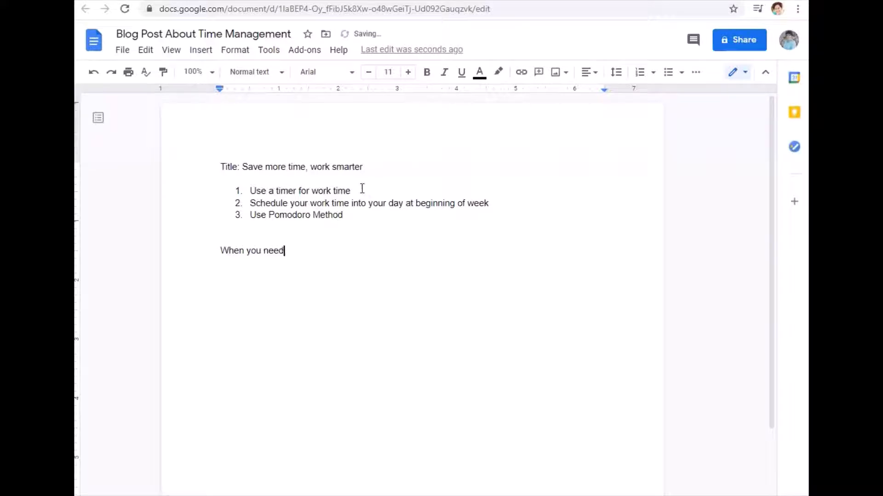
key("BackSpace")
key("BackSpace")
key("BackSpace")
type("ve time and work")
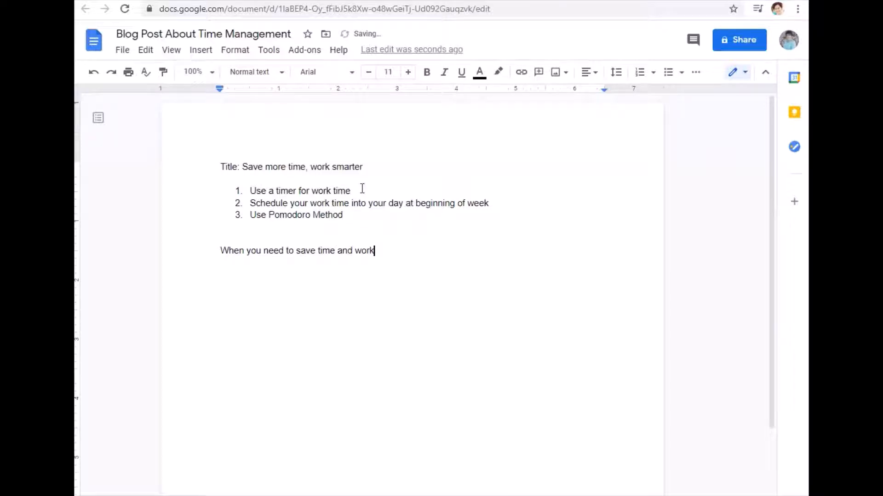
type(" smarter, you can adashfjasdhgakjhgf")
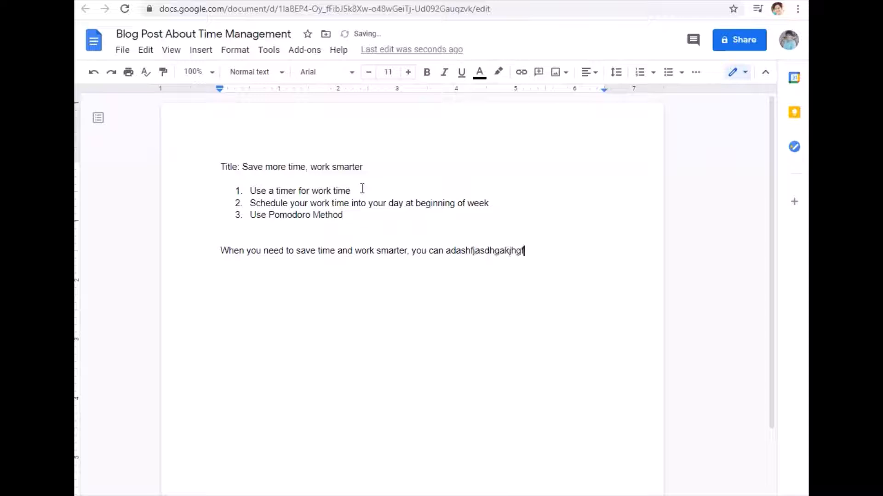
type("jsdghf")
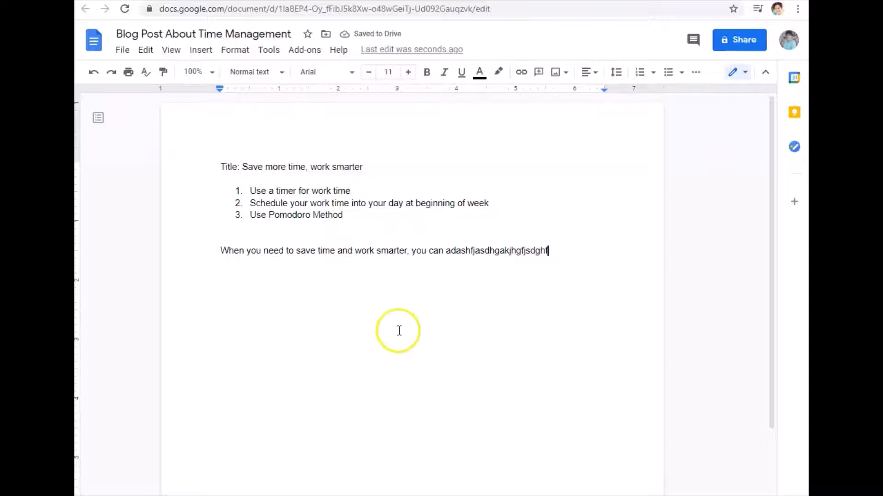
key("Return")
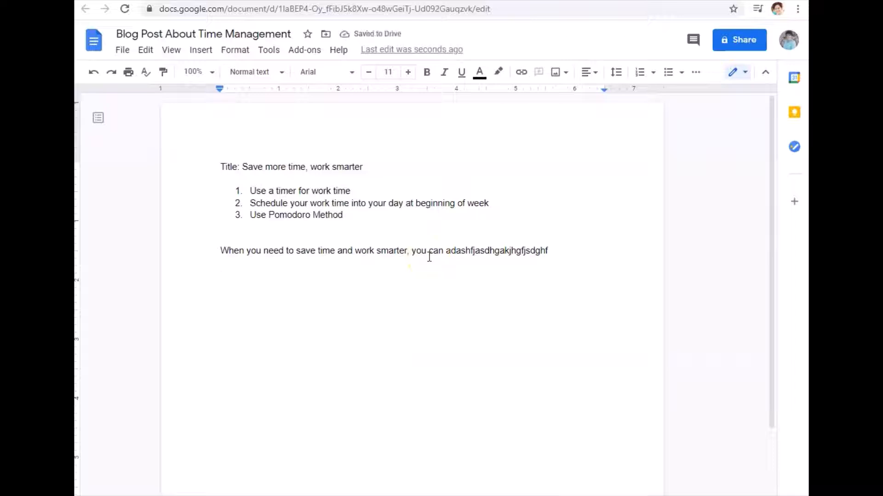
Add the line "Use timer feature on smartphone as a helper" below the last paragraph and start a new paragraph under it
type("Use timer fea")
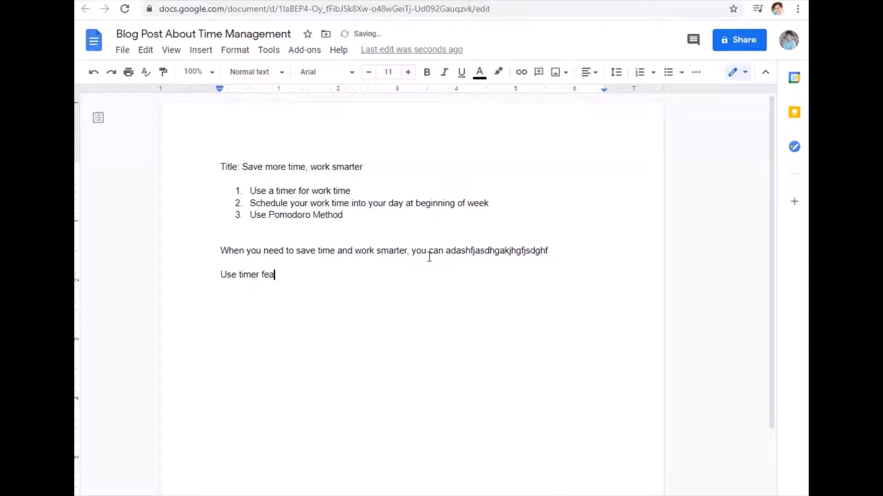
type("ture on smartpho")
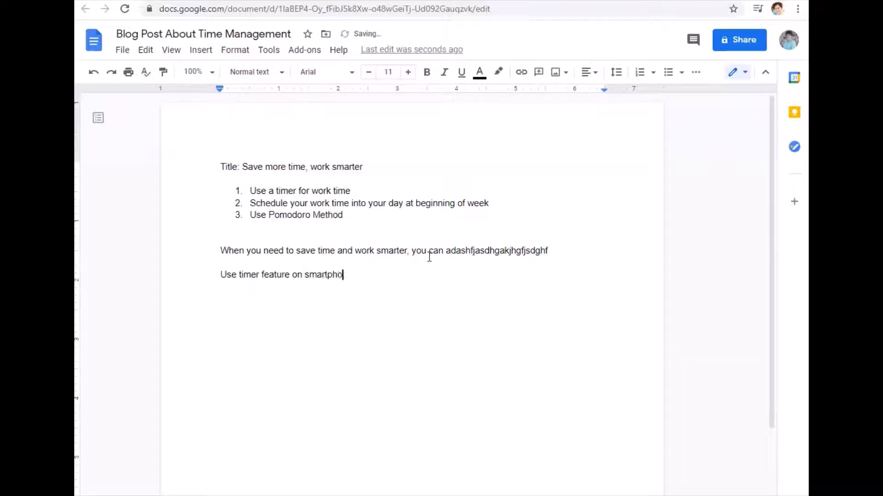
type("ne as a helper")
key("Return")
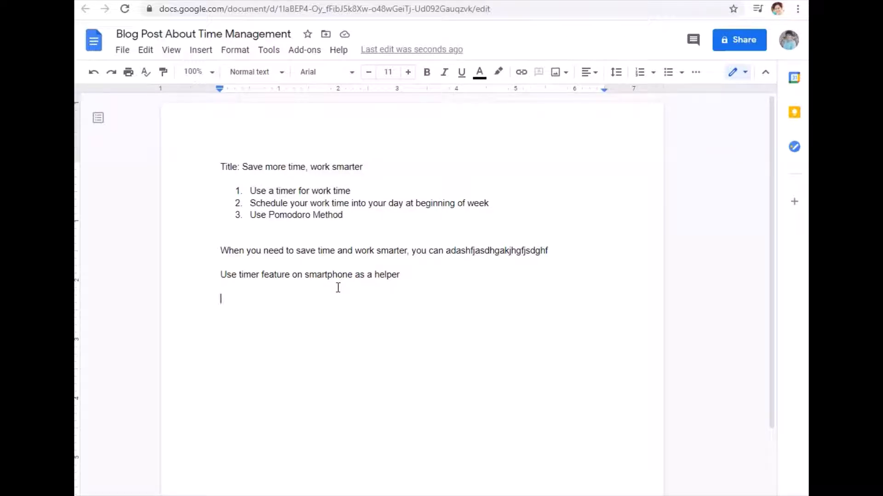
left_click(320, 307)
Switch to Google Drive, open the Clients 2021 folder, and view the options for adding new items there
left_click(202, 1)
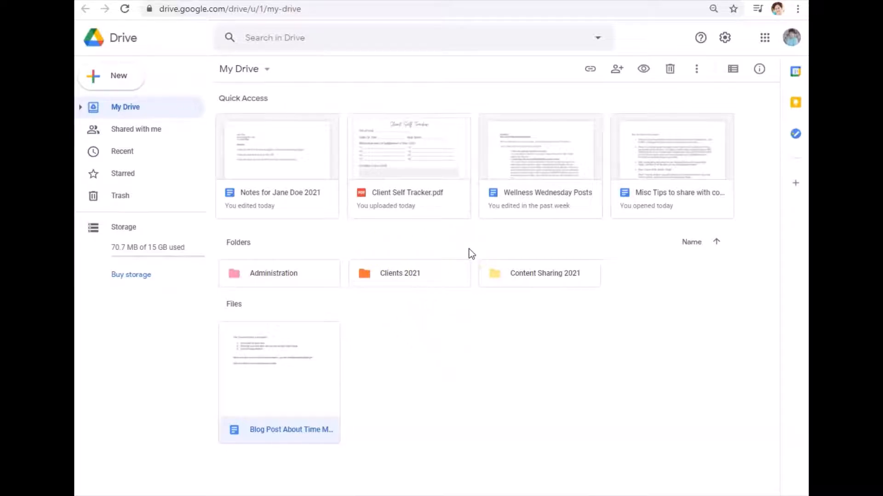
double_click(410, 276)
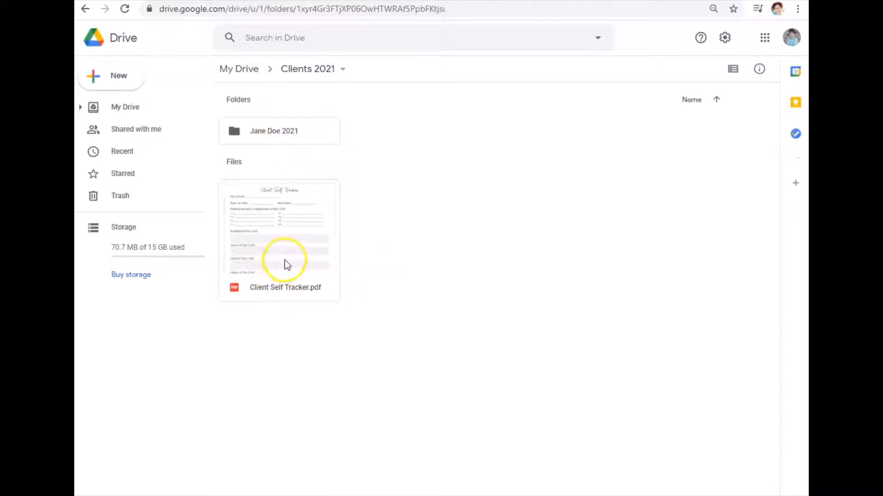
left_click(118, 74)
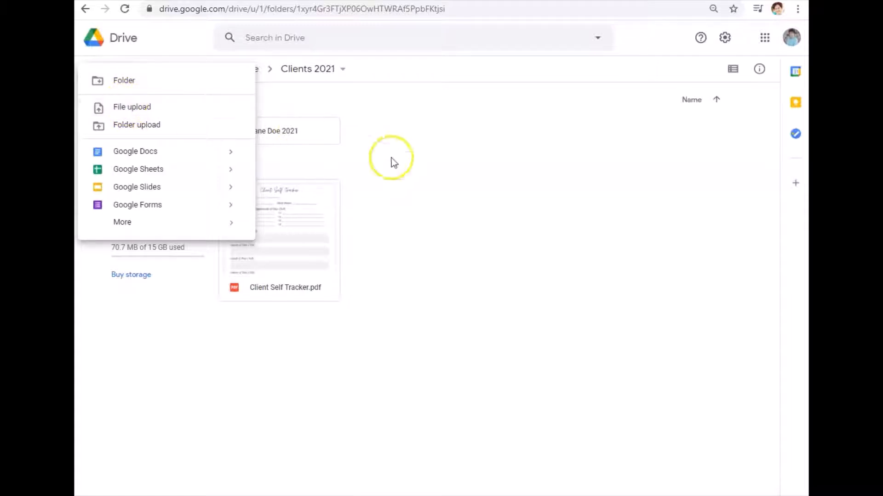
left_click(439, 262)
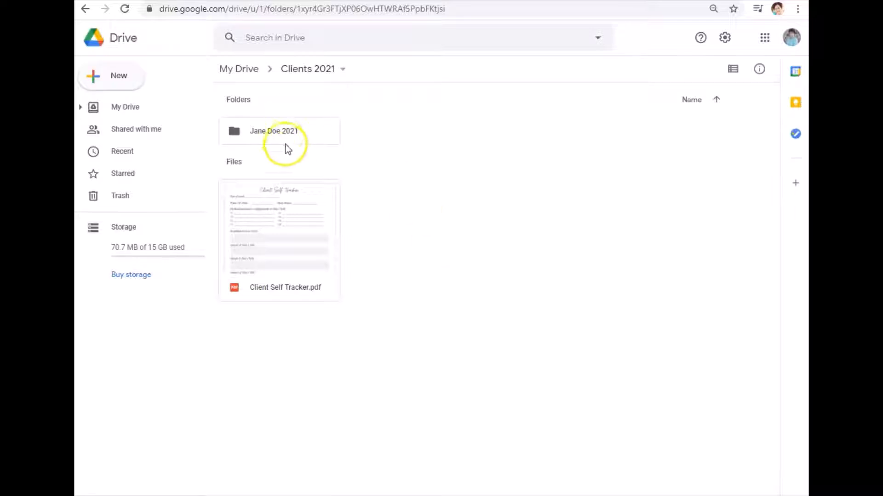
Open the individual client's 2021 folder inside Clients 2021 and view the options for adding new items to it
double_click(279, 132)
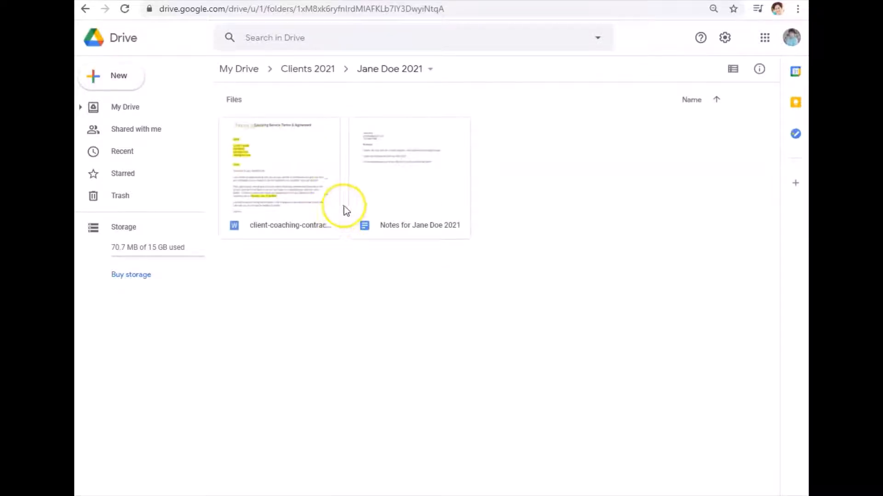
left_click(121, 77)
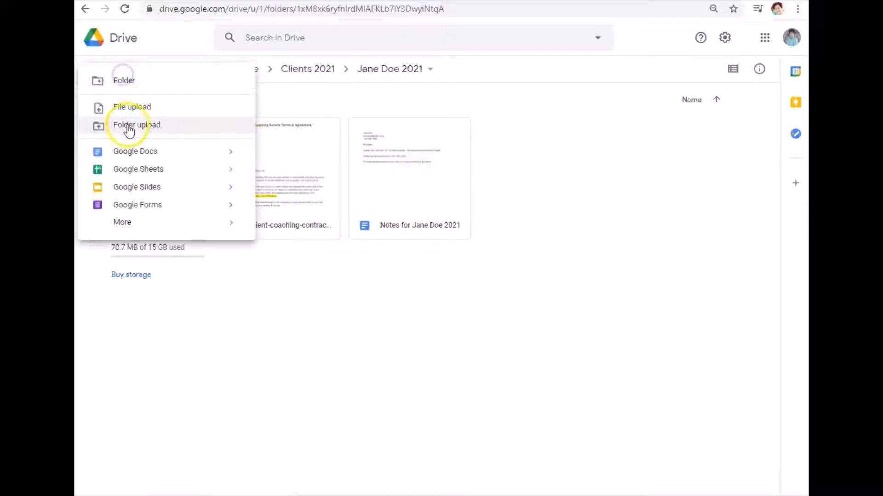
left_click(565, 110)
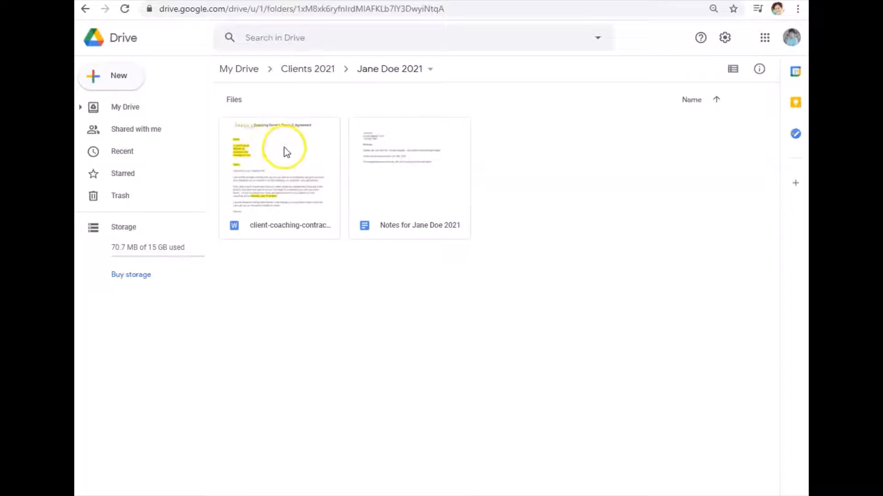
Open the client's 2021 notes document and highlight the three entries listed under Process
double_click(396, 159)
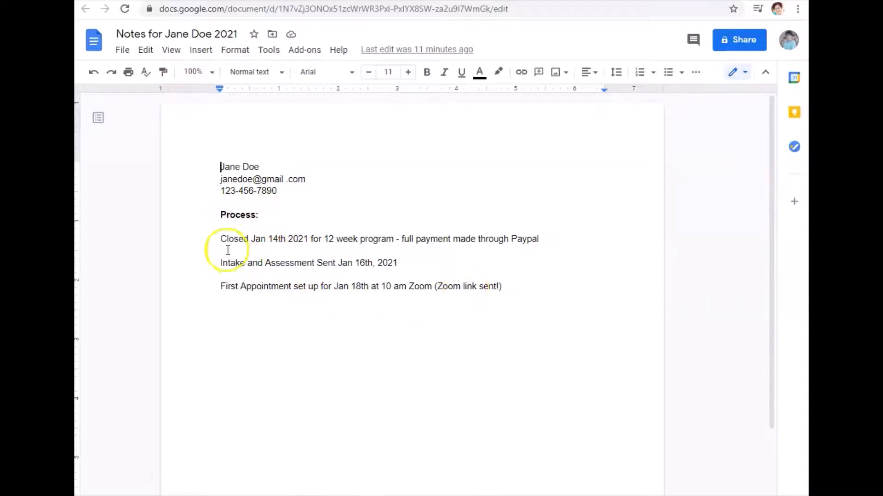
left_click_drag(220, 239, 518, 288)
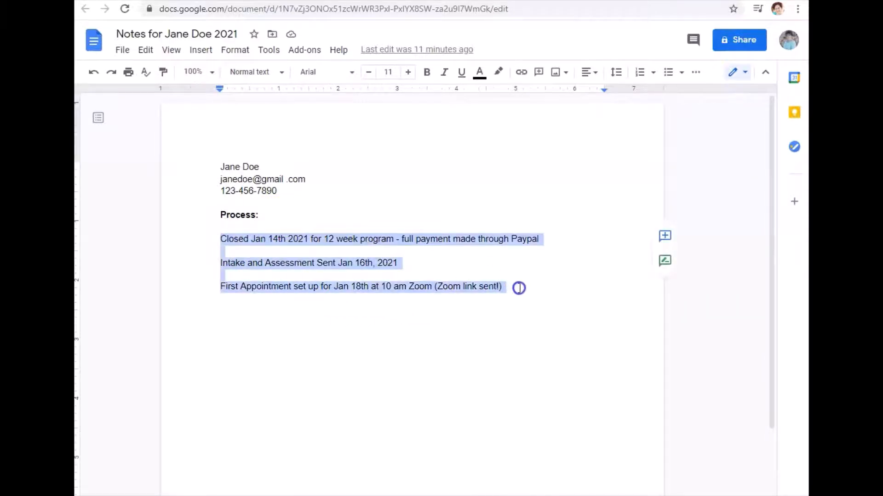
Below the last entry, add "Jan 18th Meeting #1:" and the placeholder notes "Jsdghsdjuuryhiesghbjdszghodtiujhgb iaeujtgiserh gjszd hfgblzkdfghbxz ifghjd jbdzx" under it
left_click(519, 288)
key("Return")
key("Return")
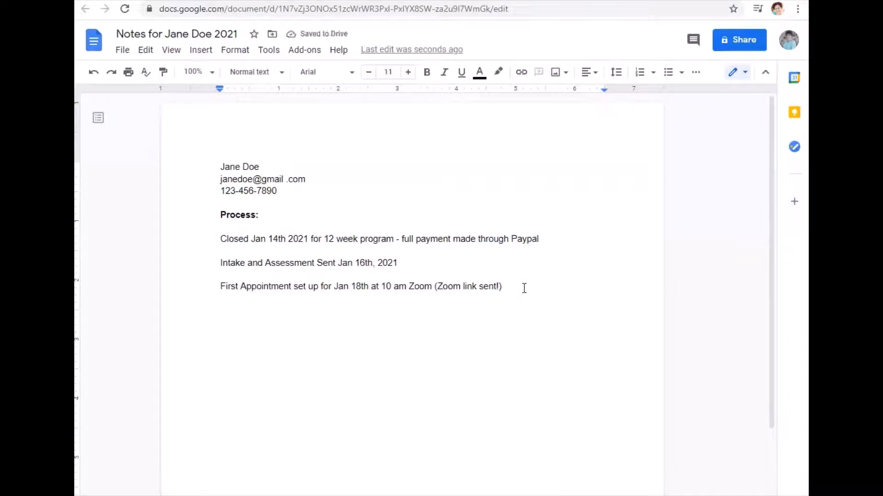
type("Jan 18th Neet")
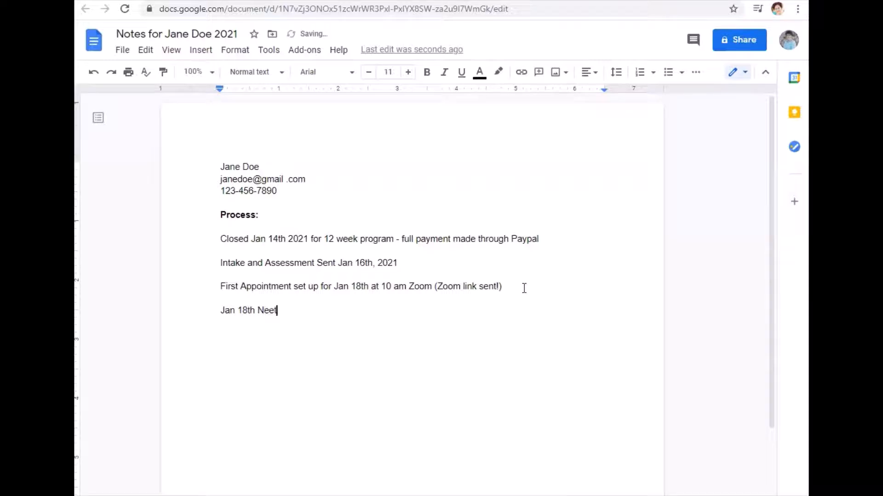
type("ing #1")
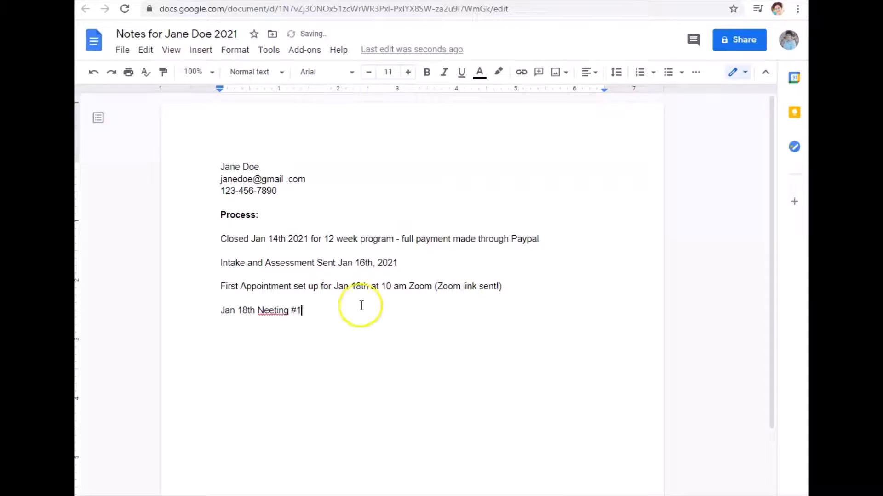
left_click(270, 311)
left_click(271, 295)
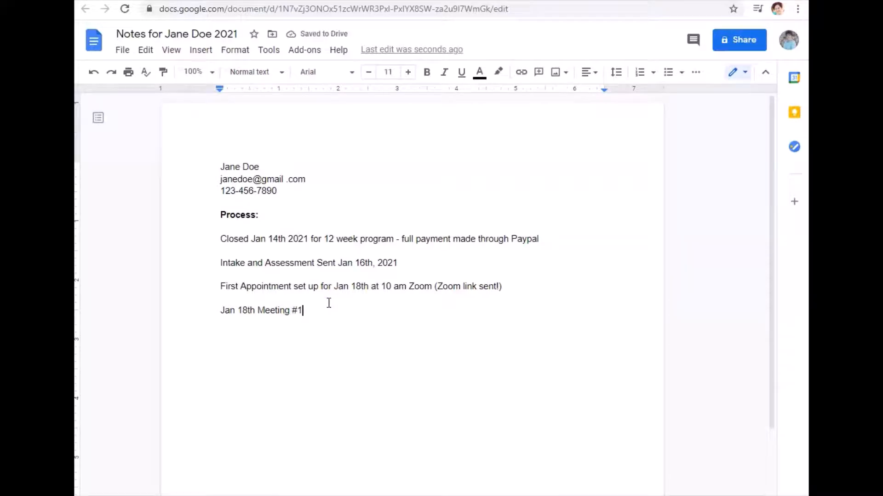
type(": Jsdghsdjuuryhiesghbjdszghodtiujhgb iaeujtg")
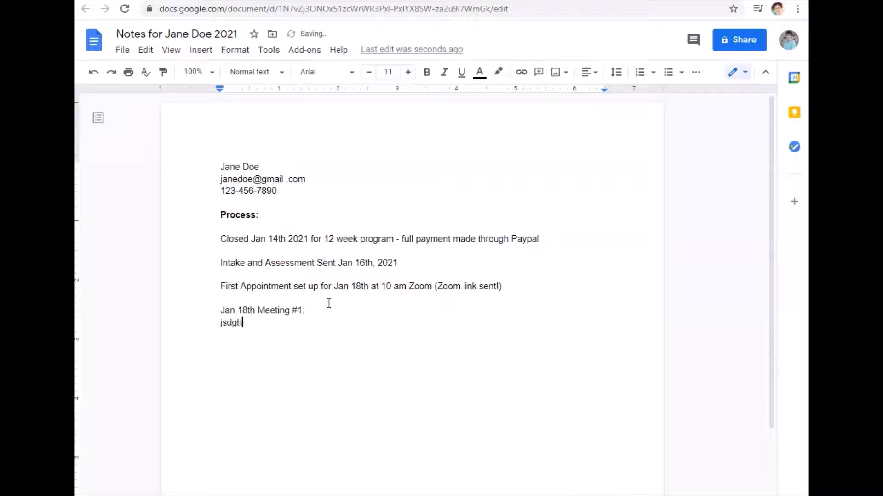
type("iserh gjszd hfgblzkdfghbxz ifghjd jbdzx")
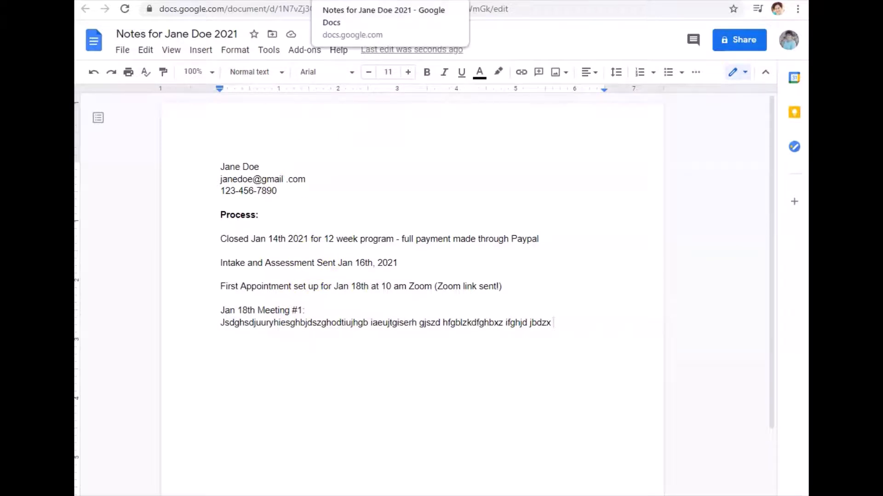
Leave the notes document for Google Drive and go back up from the client's folder to My Drive
left_click(405, 1)
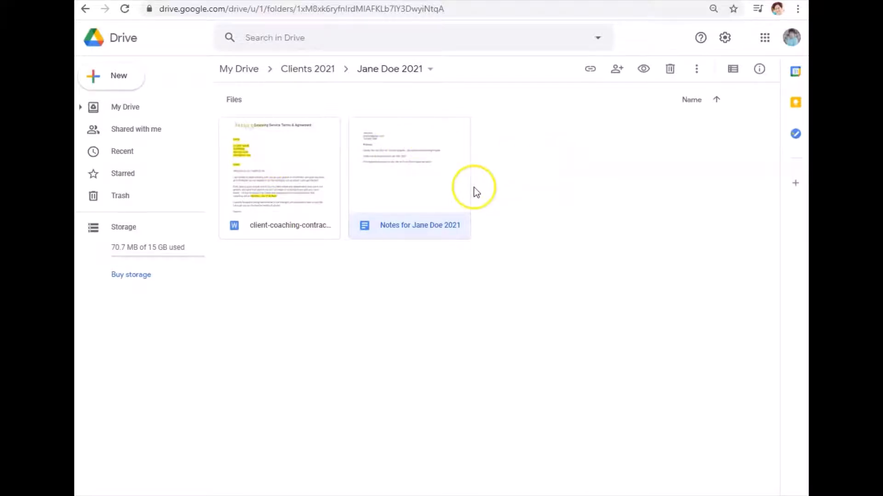
left_click(314, 72)
left_click(242, 72)
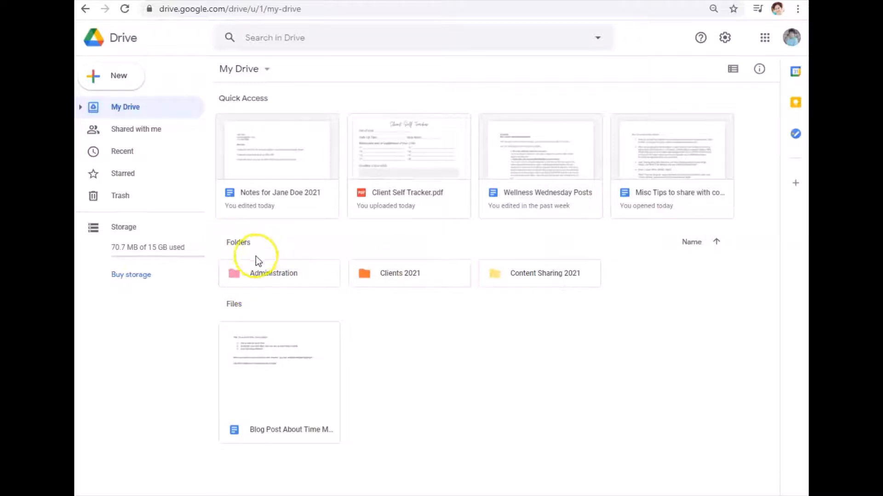
View the file-type suggestions and advanced filters offered by the Drive search, then dismiss them
left_click(286, 38)
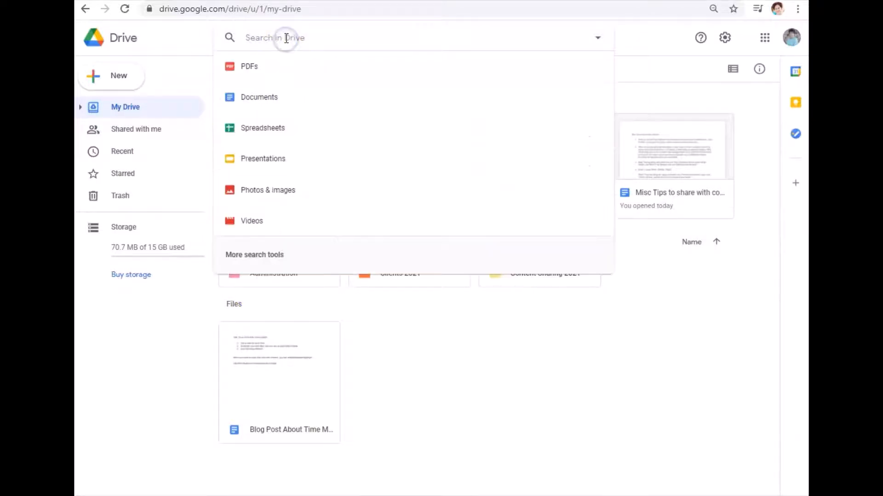
left_click(384, 337)
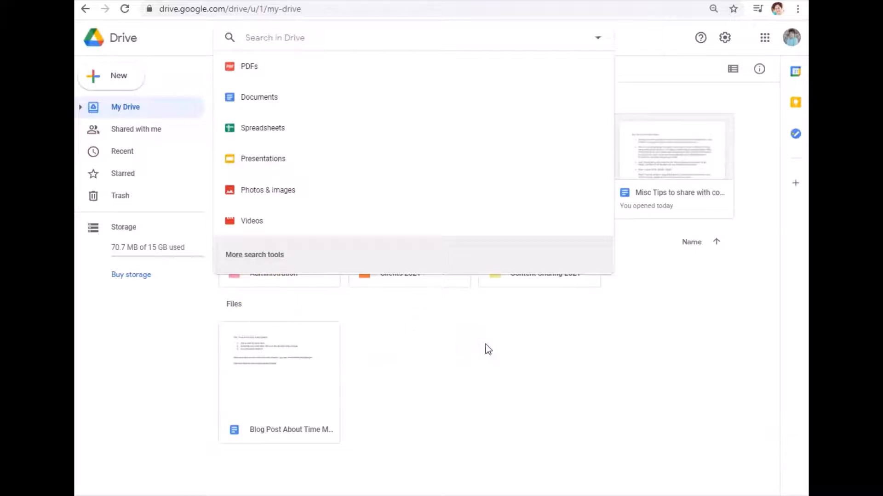
left_click(599, 38)
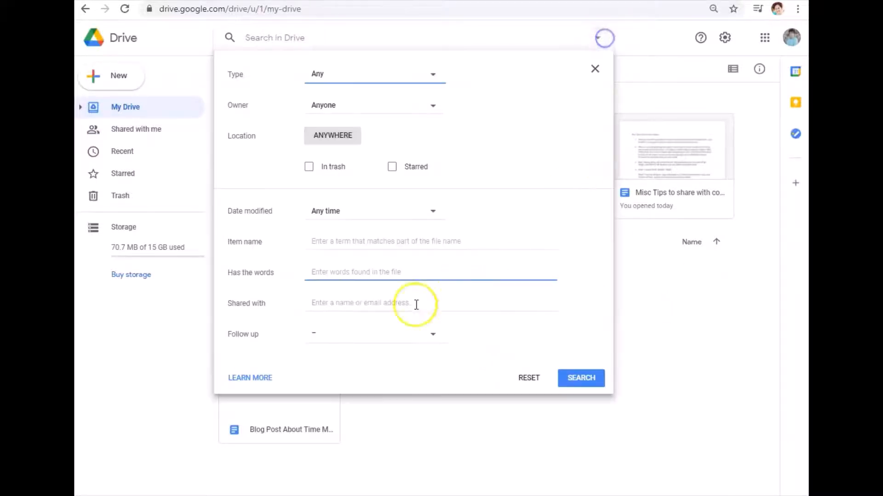
left_click(699, 283)
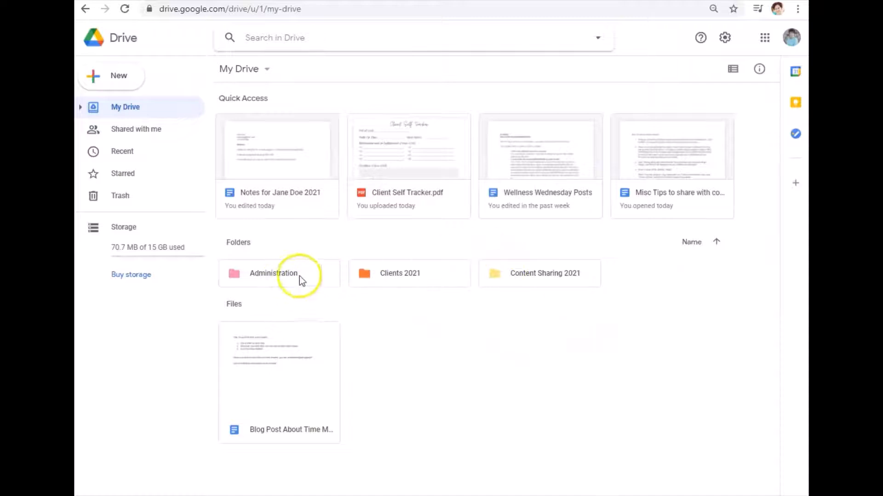
Look inside the Content Sharing 2021 and Administration folders, returning to My Drive after each one
double_click(557, 278)
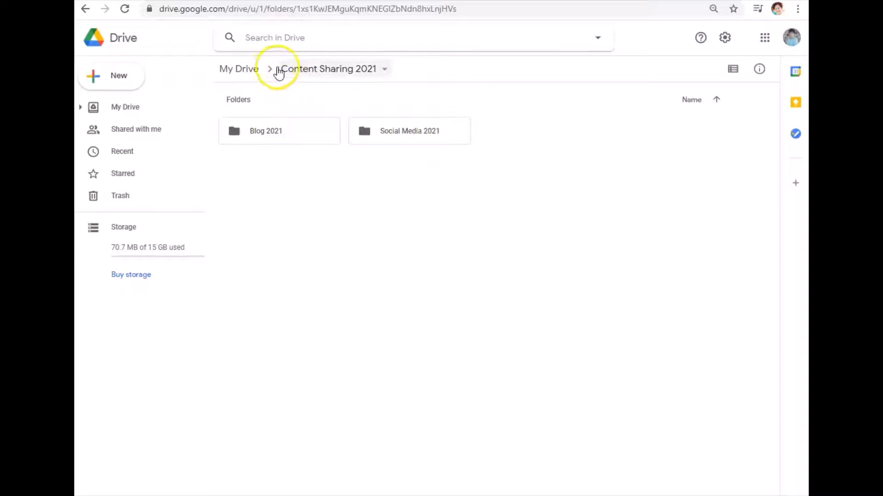
left_click(244, 69)
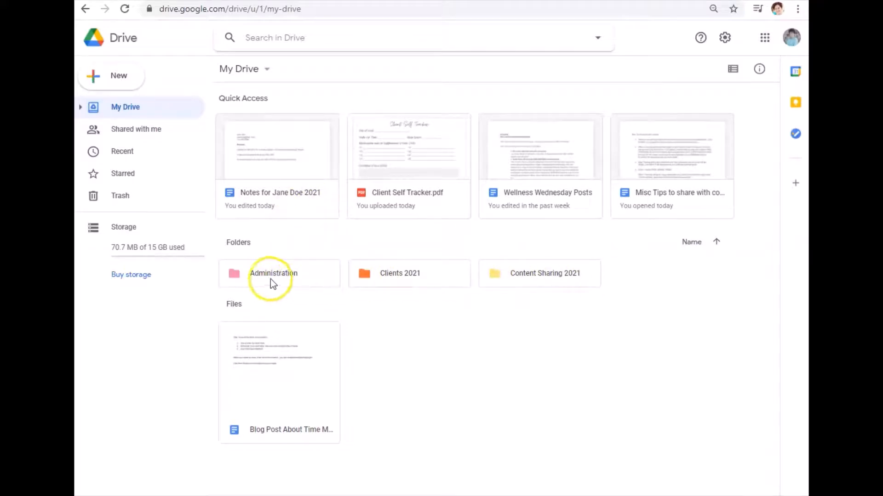
double_click(290, 282)
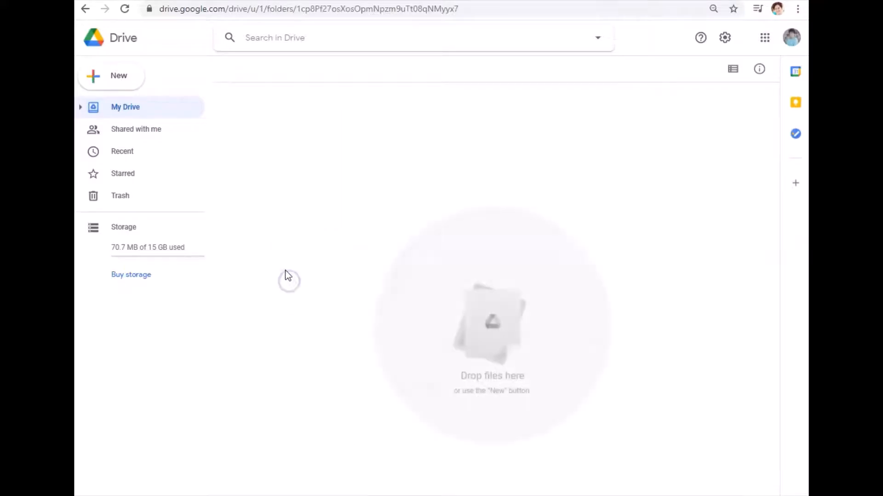
left_click(238, 70)
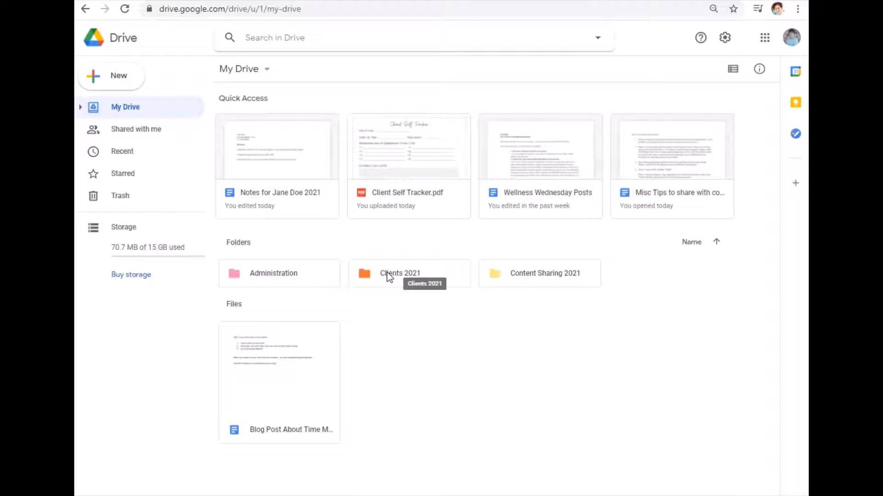
Search Drive for "coach posts" and open the "CHC Blog Topics 2021" document from the suggestions
left_click(300, 36)
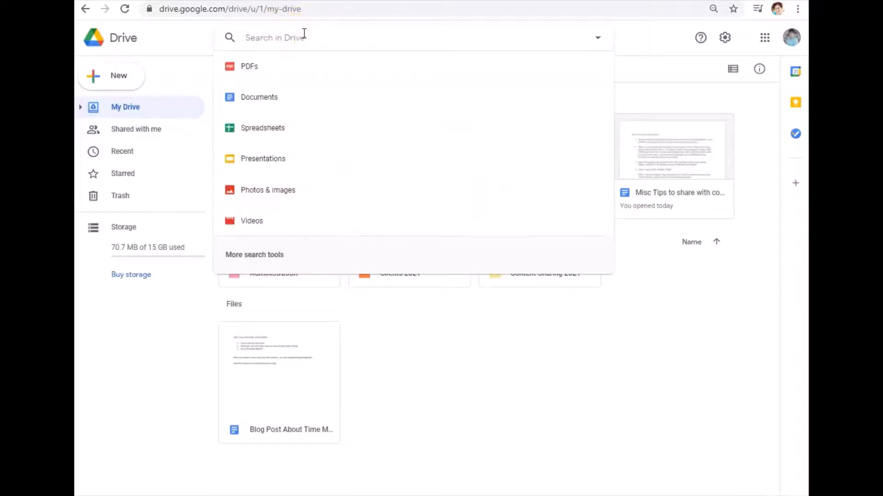
type("coach")
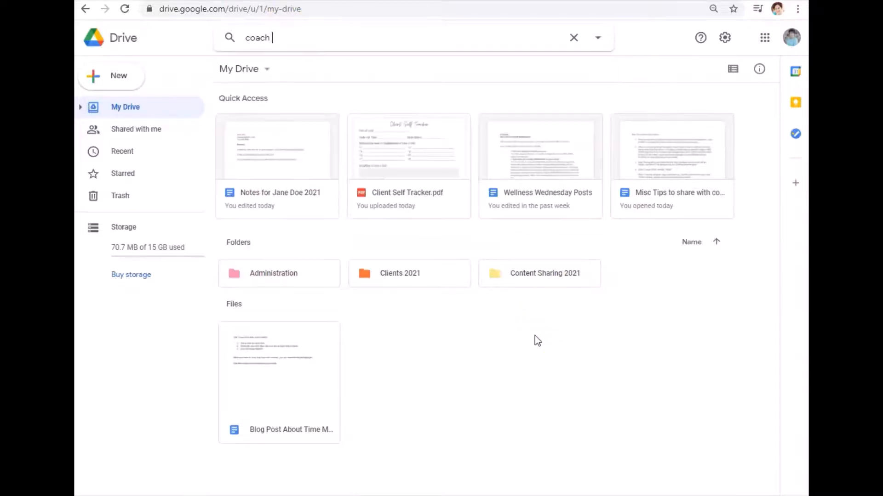
type(" posts")
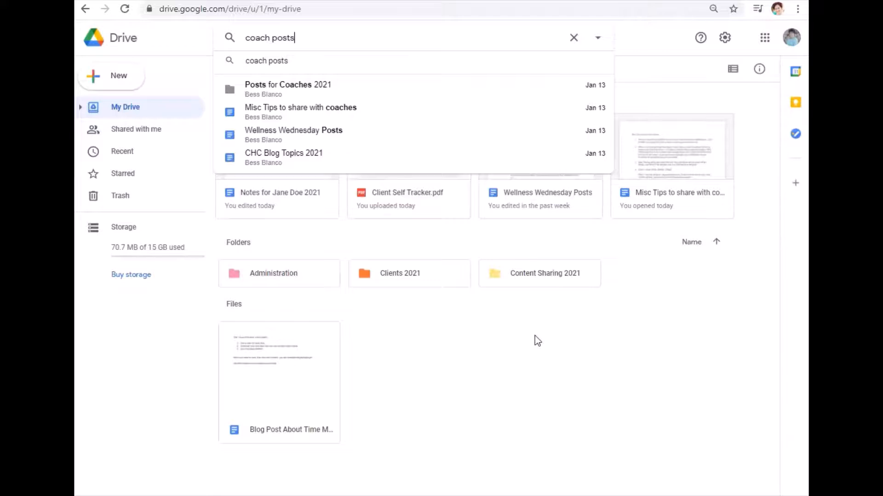
left_click(279, 157)
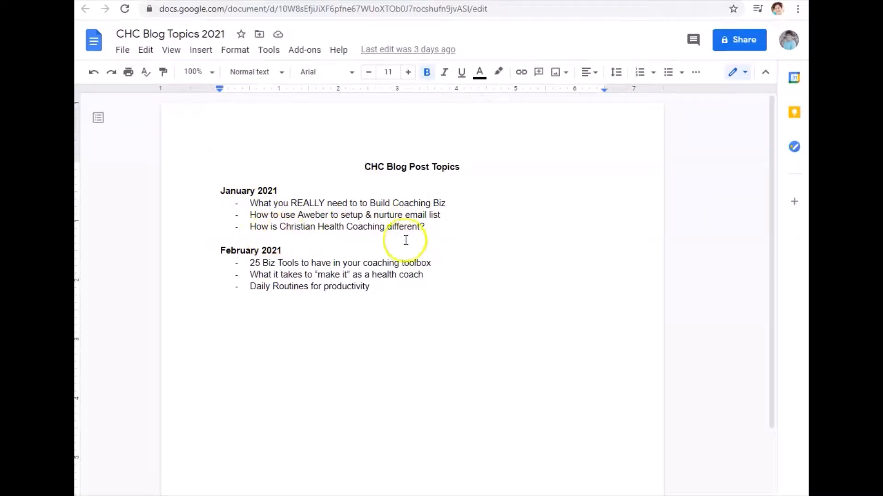
Review the blog topics listed for January and February 2021, highlighting the January ones
mouse_move(250, 203)
left_mouse_down()
mouse_move(430, 205)
mouse_move(394, 213)
mouse_move(443, 216)
left_mouse_up()
left_click_drag(249, 226, 439, 229)
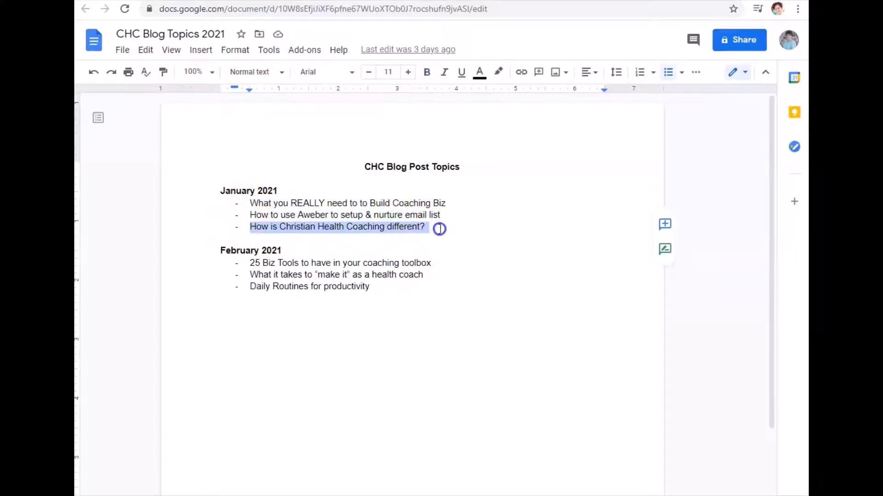
left_click(347, 287)
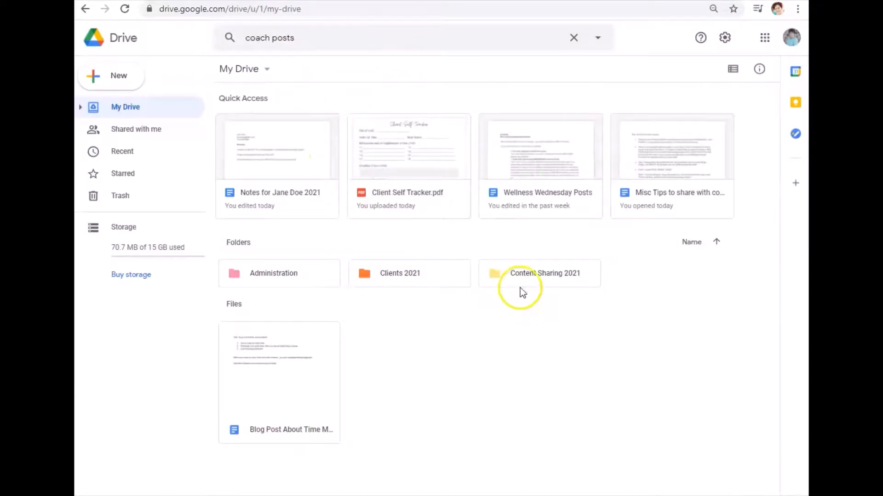
Upload the "Workbooks & Text for Academy 2020" folder from the computer to My Drive
left_click(116, 80)
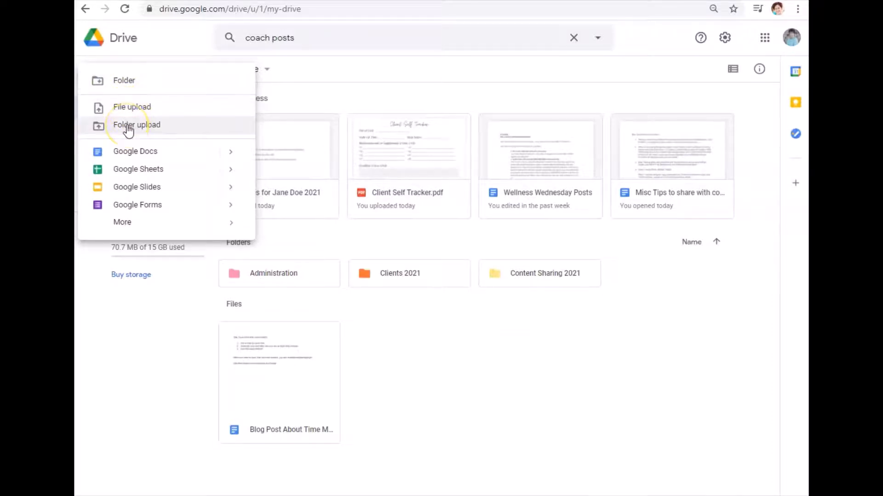
left_click(161, 127)
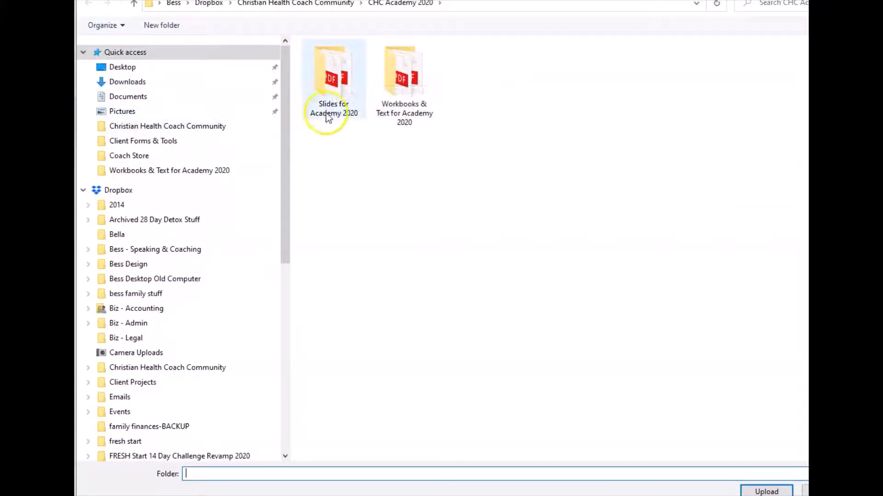
left_click(396, 87)
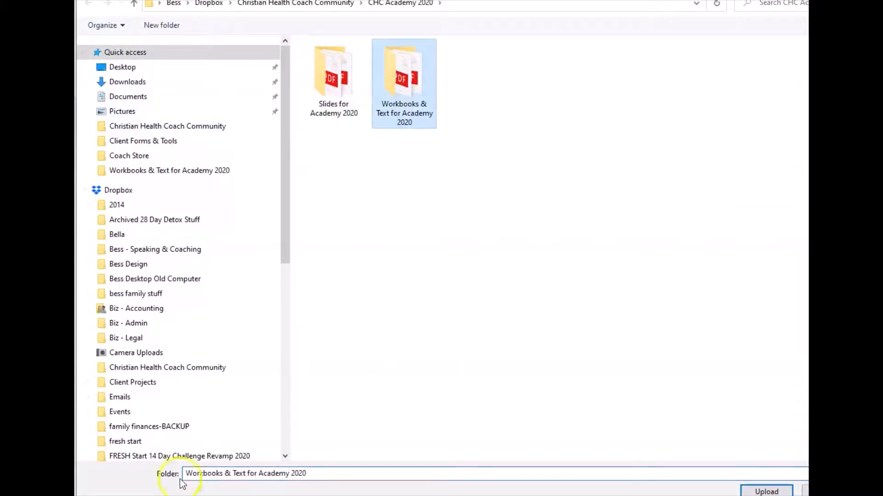
left_click(766, 491)
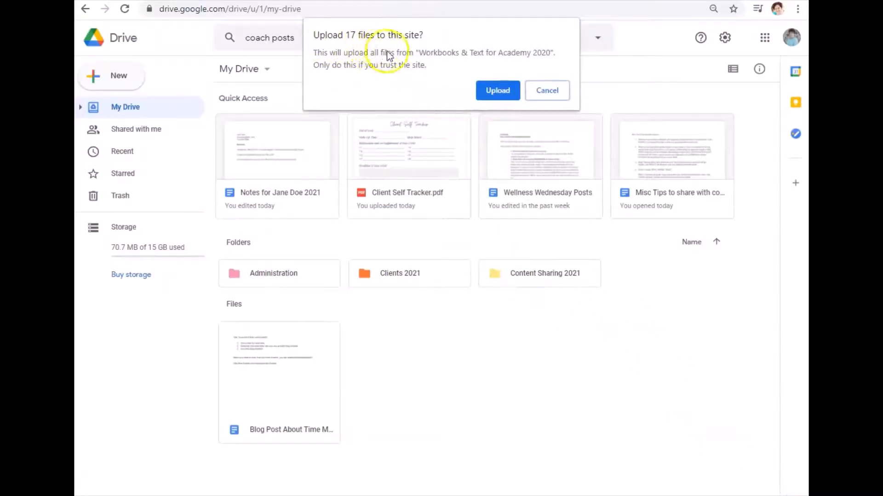
left_click(496, 91)
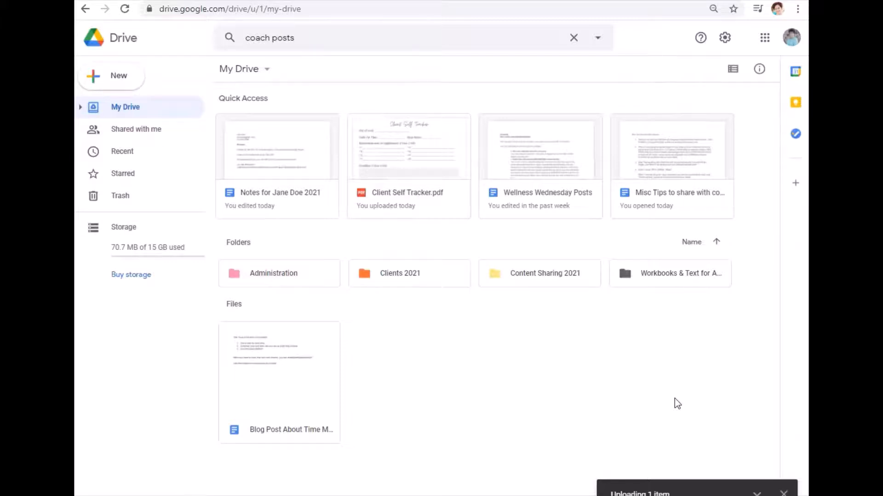
left_click(670, 412)
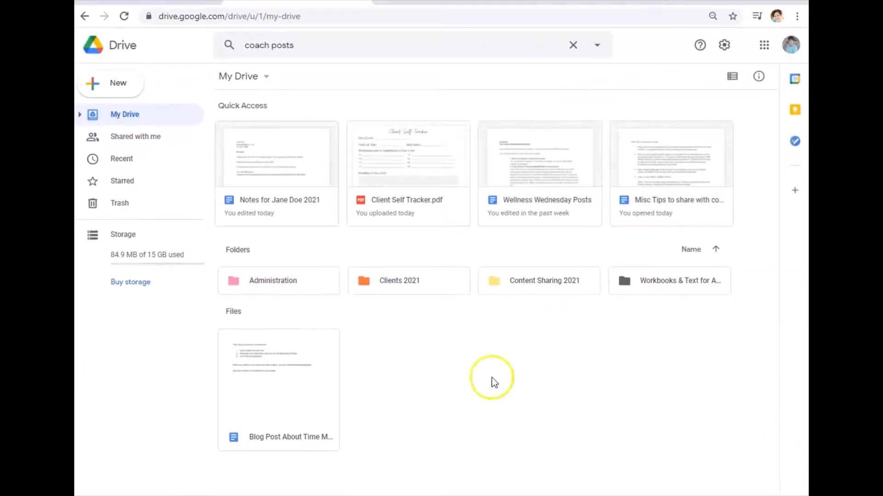
Move the uploaded "Workbooks & Text for Academy 2020" folder into the Administration folder and stay in My Drive
left_click(673, 280)
left_click_drag(672, 280, 258, 272)
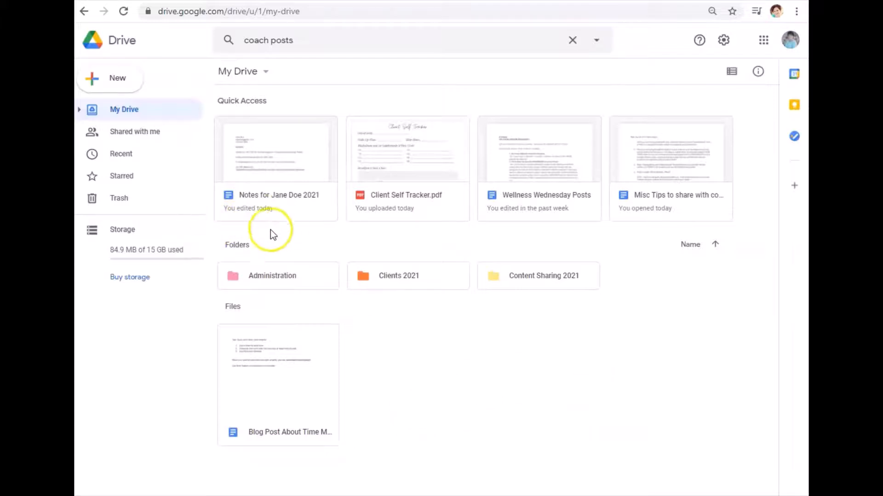
left_click(130, 108)
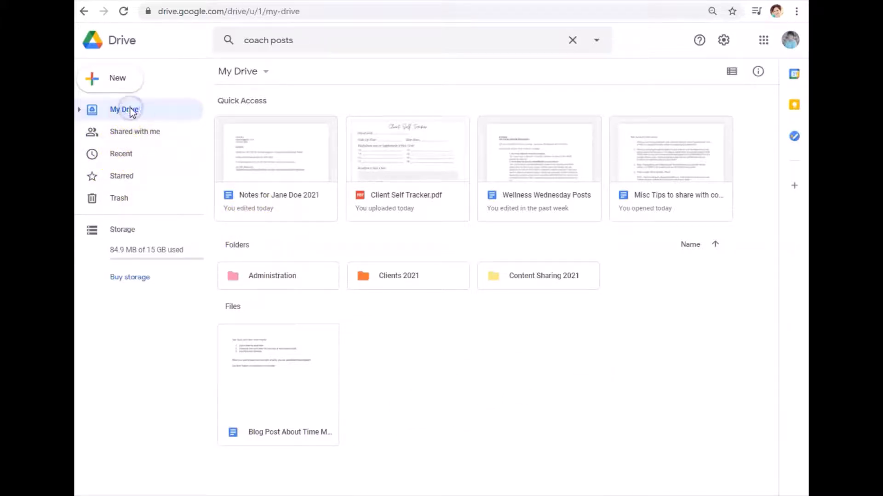
Create a new blank Google Sheets spreadsheet from My Drive
left_click(118, 80)
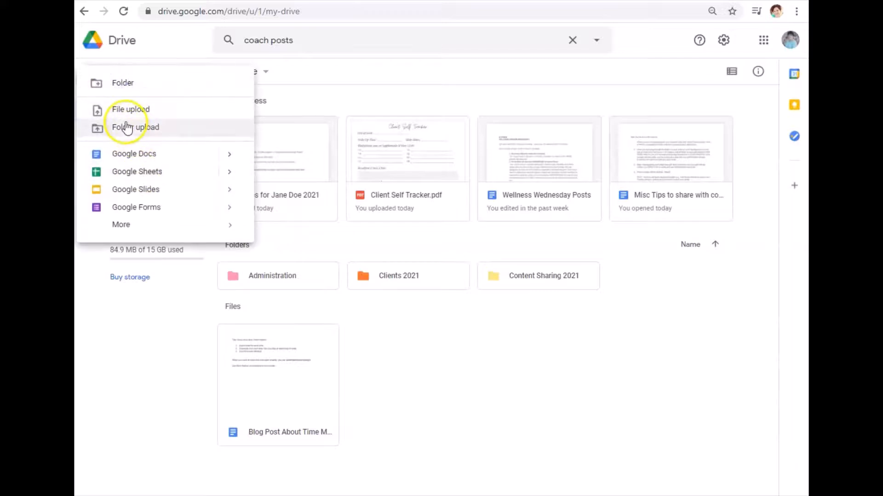
mouse_move(131, 227)
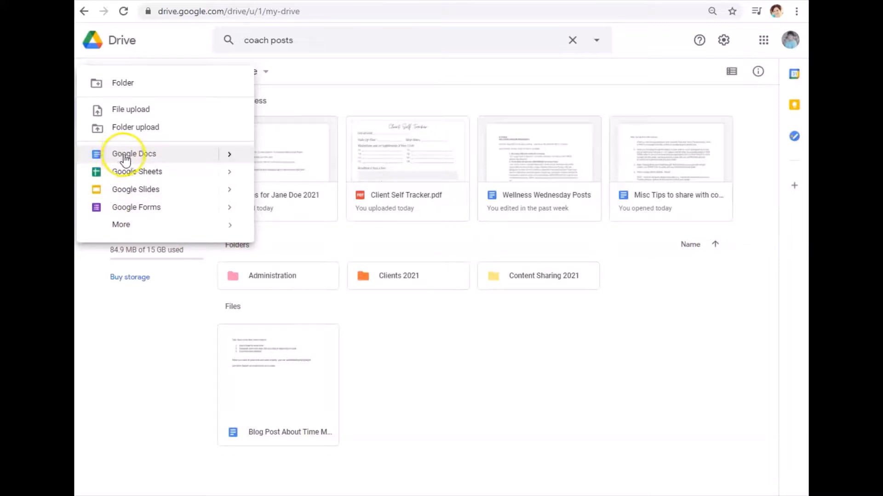
left_click(143, 173)
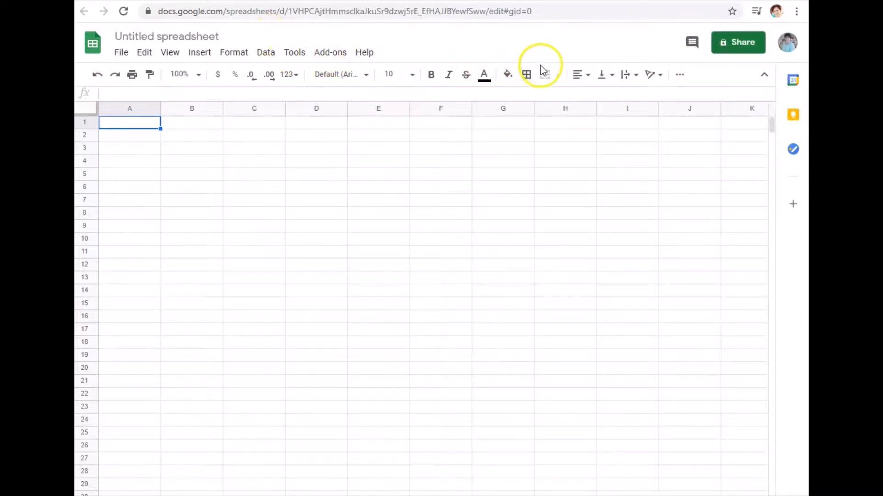
Start sharing the new spreadsheet and save it under the name "example spreadsheet"
left_click(738, 45)
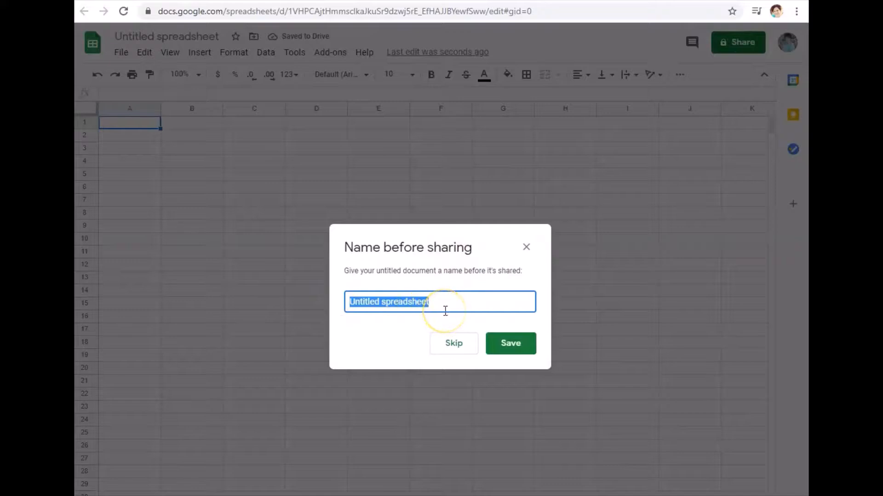
type("exampe sp")
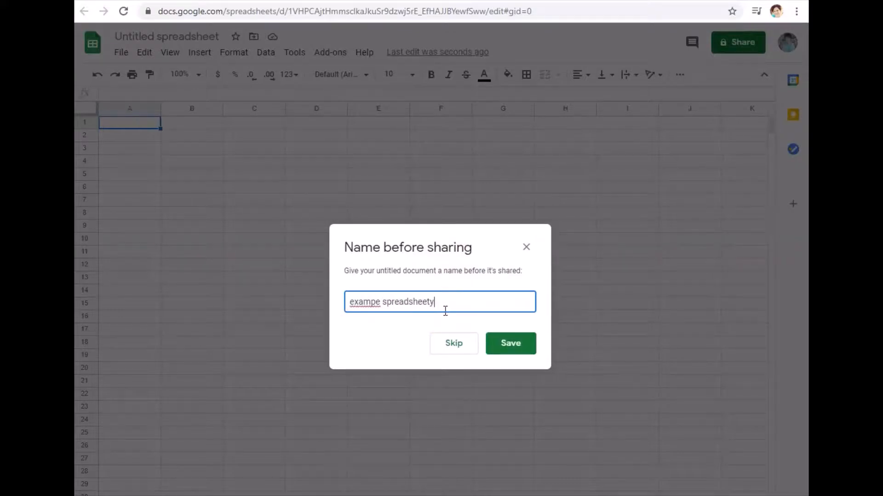
type("readsheety")
key("BackSpace")
left_click(376, 300)
type("l")
left_click(512, 342)
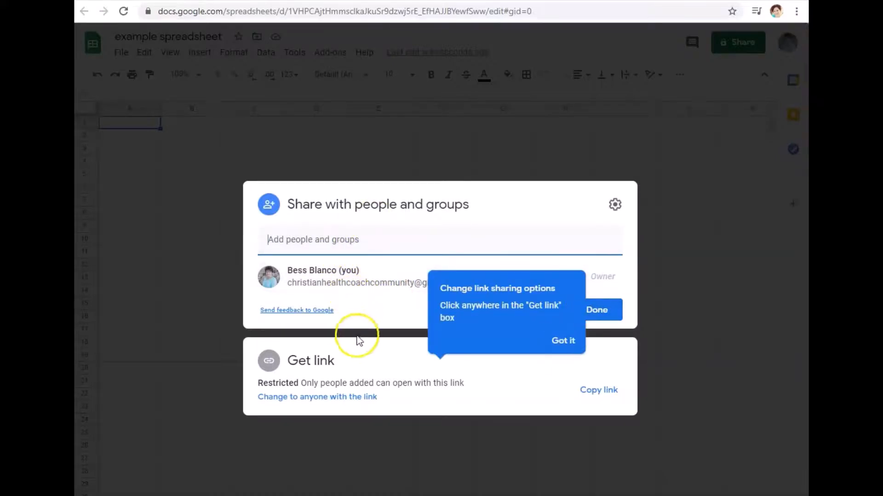
Share the spreadsheet with anyone who has the link, check the available roles while keeping Viewer, and finish sharing
left_click(559, 341)
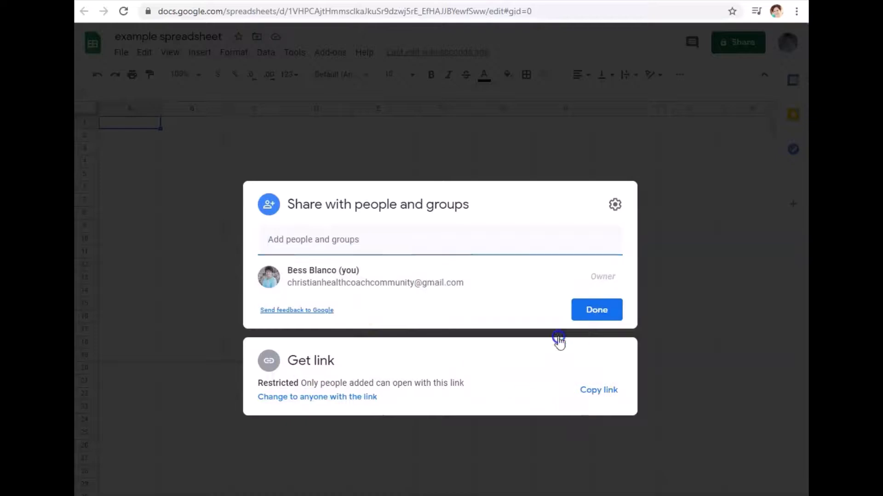
left_click(338, 397)
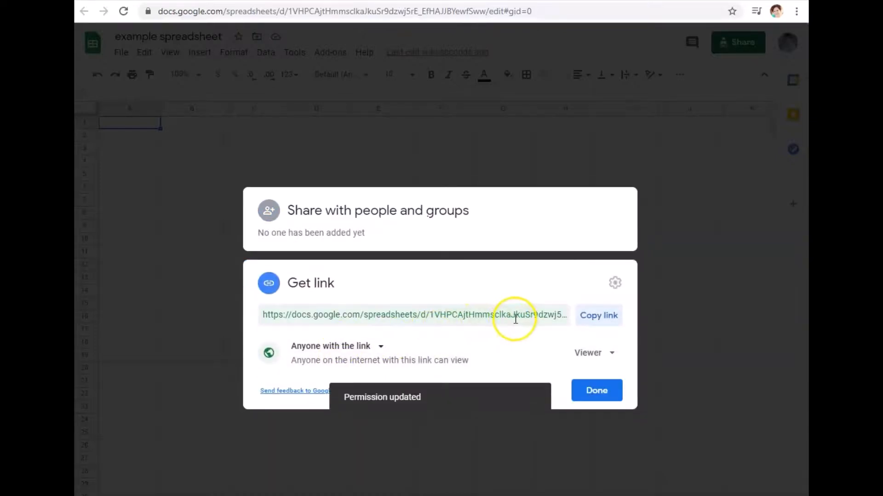
left_click(591, 358)
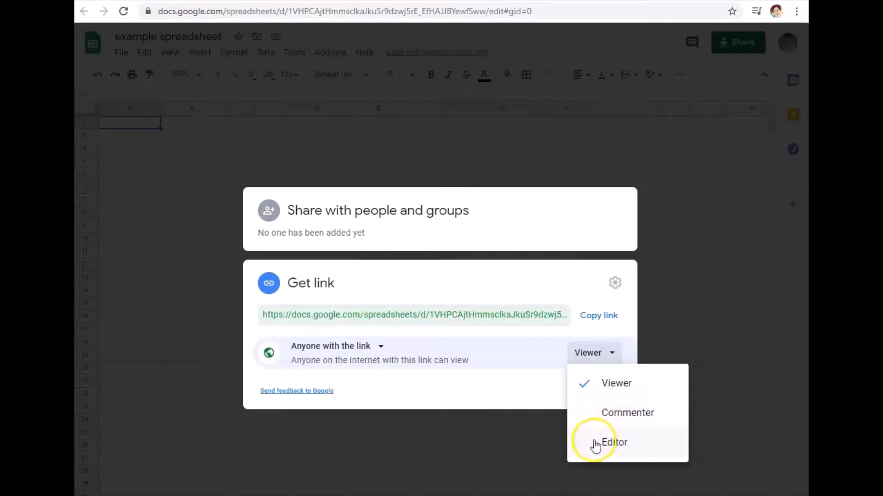
left_click(508, 354)
left_click(591, 390)
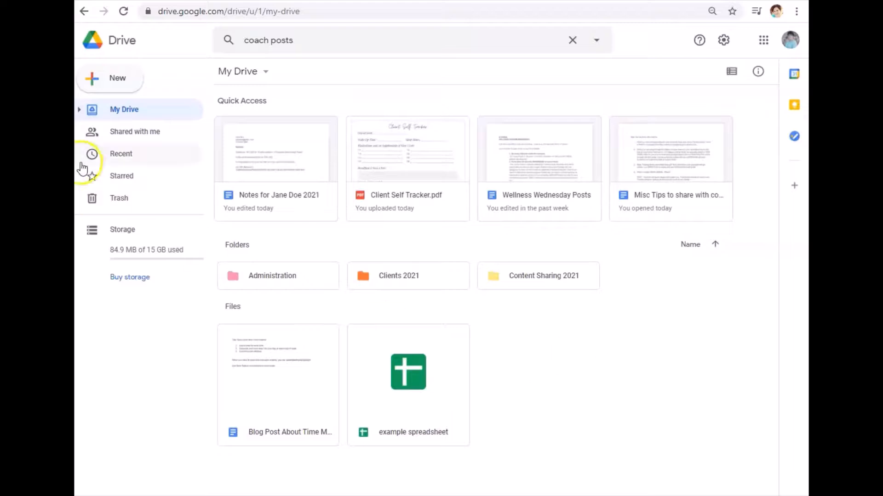
Create a new blank Google Slides presentation from My Drive
left_click(121, 86)
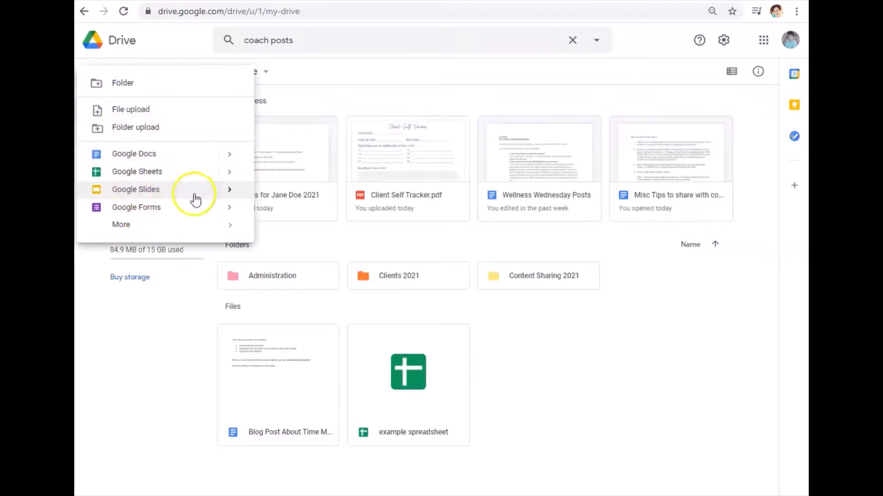
mouse_move(230, 195)
left_click(172, 190)
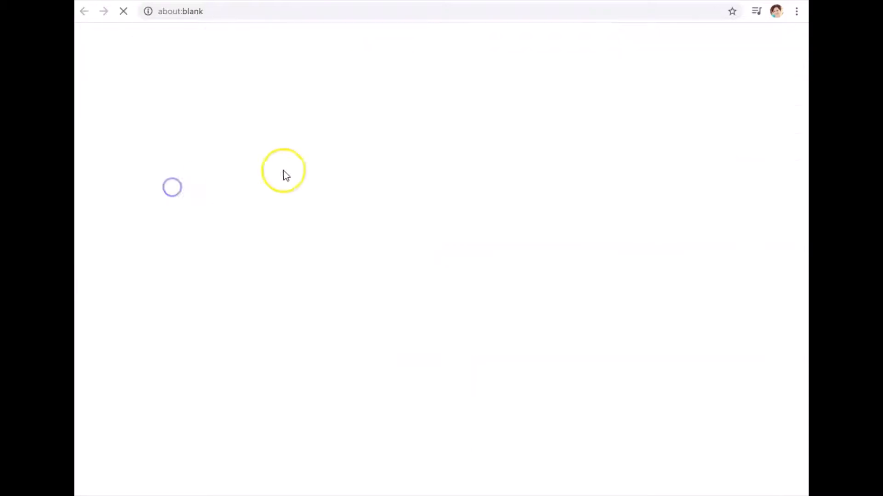
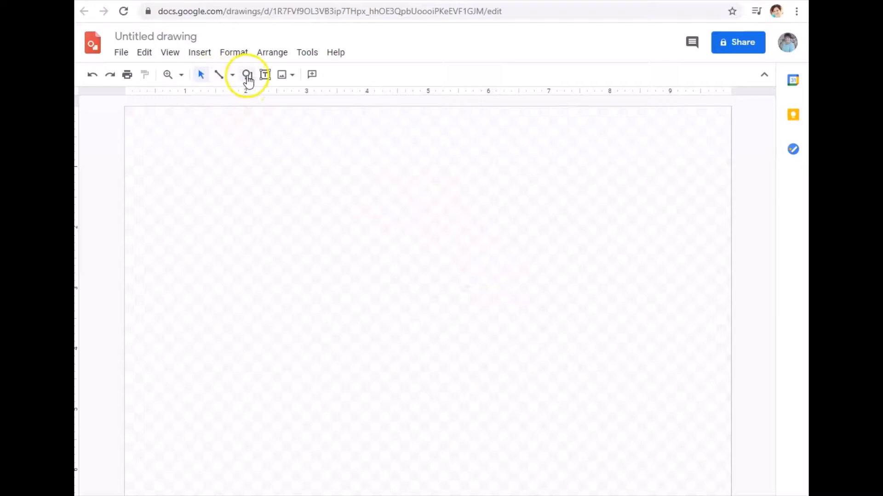
Draw a rectangle about 4.9 inches wide and 1.6 inches tall in the upper-left area of the drawing canvas
left_click(269, 99)
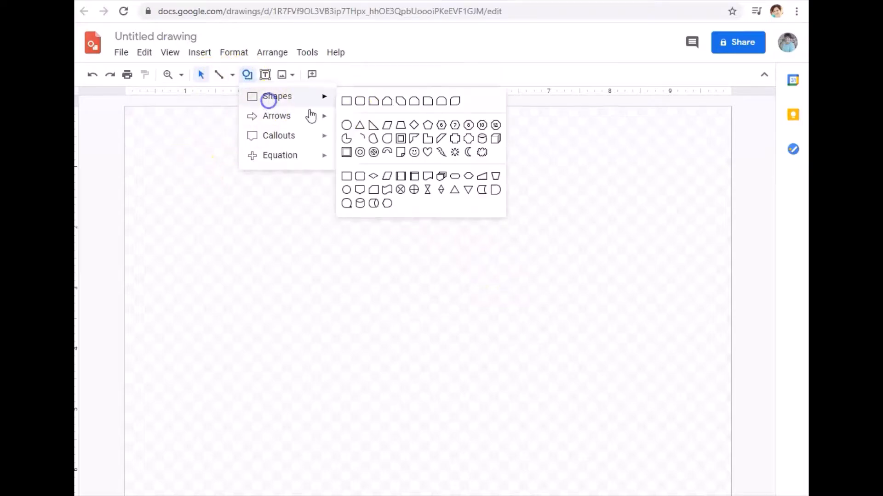
left_click(347, 100)
left_click_drag(169, 144, 465, 239)
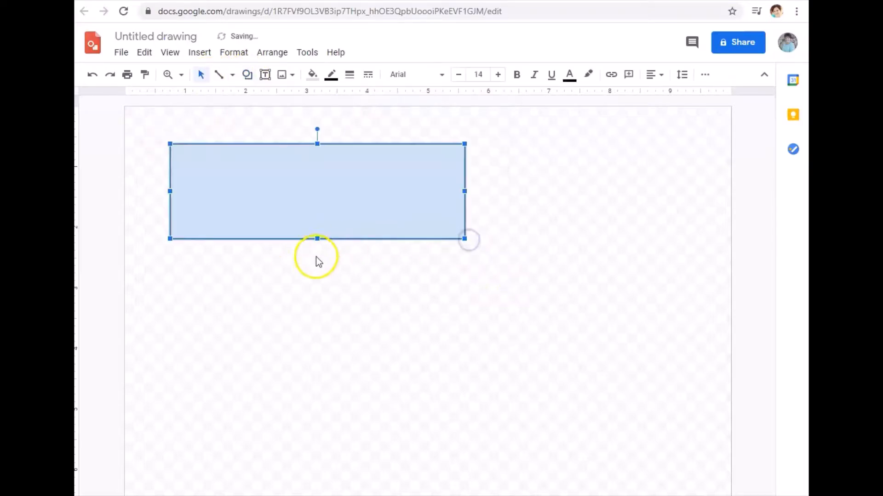
View the rectangle's fill colours and the custom colour picker with its hex value, then cancel
left_click(313, 74)
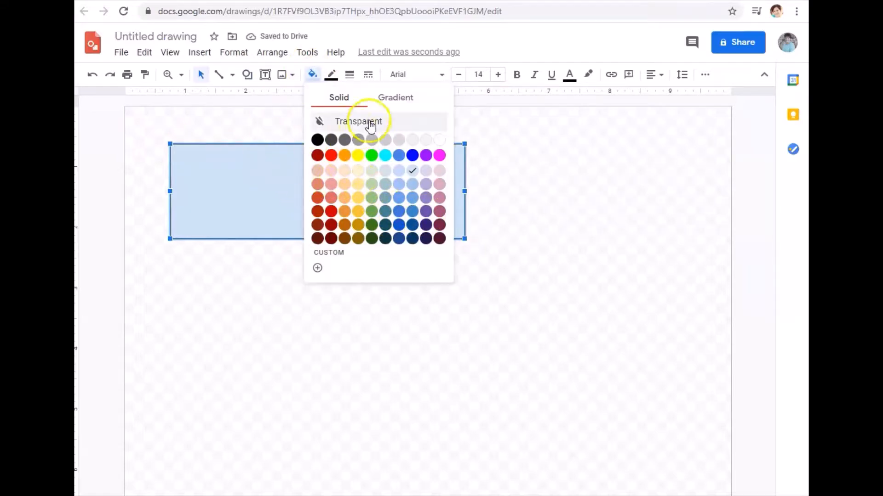
left_click(317, 268)
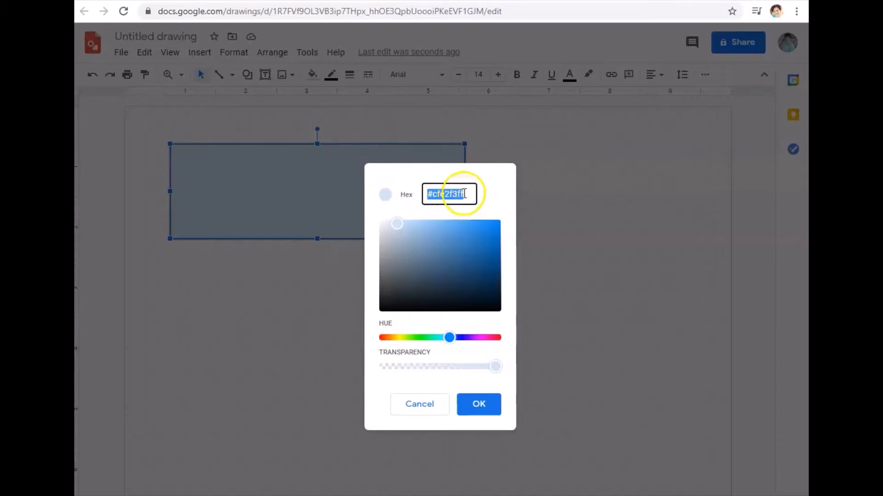
left_click(418, 404)
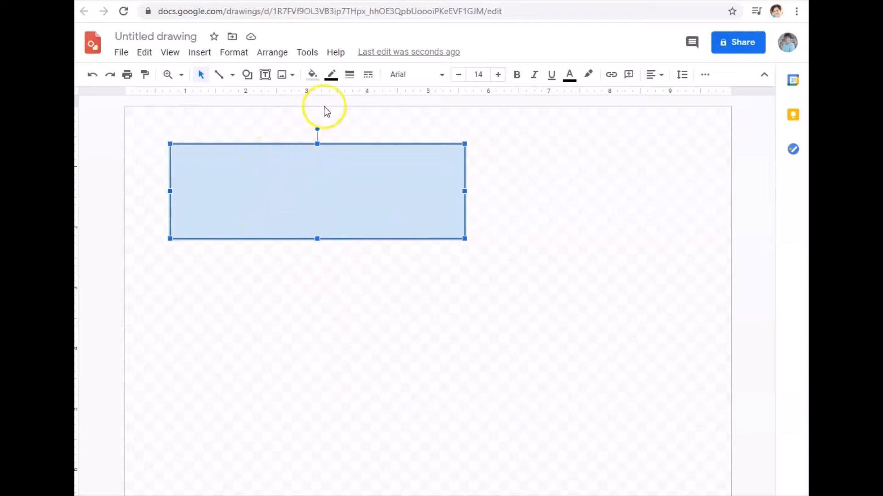
Add a text box inside the rectangle reading "EXAMPLE DRAWING"
left_click(265, 76)
left_click_drag(201, 160, 404, 221)
type("EXAM")
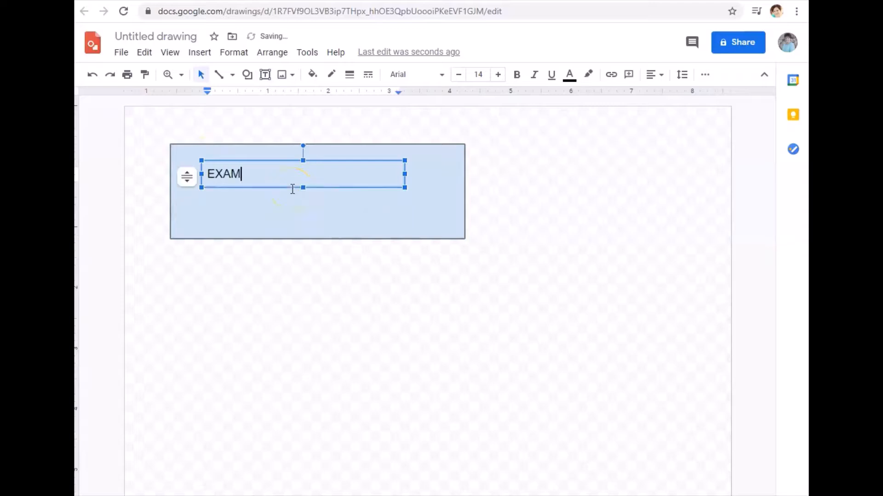
type("PLE DRAWING")
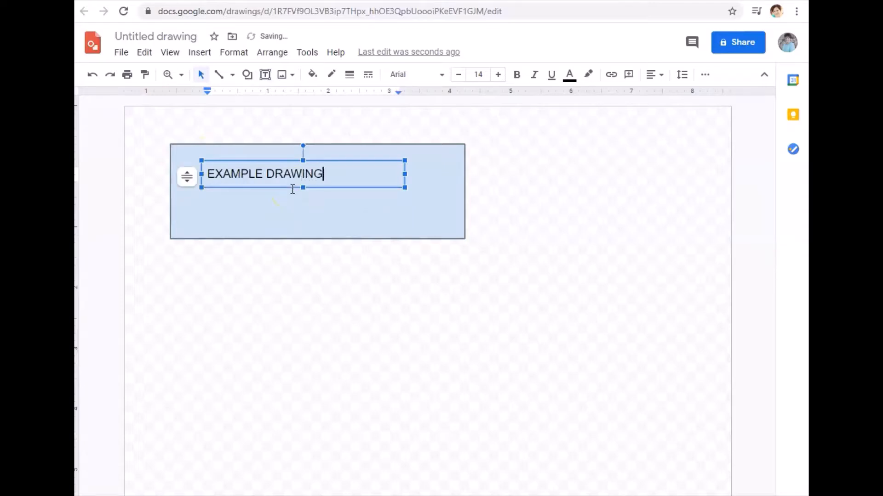
left_click(313, 258)
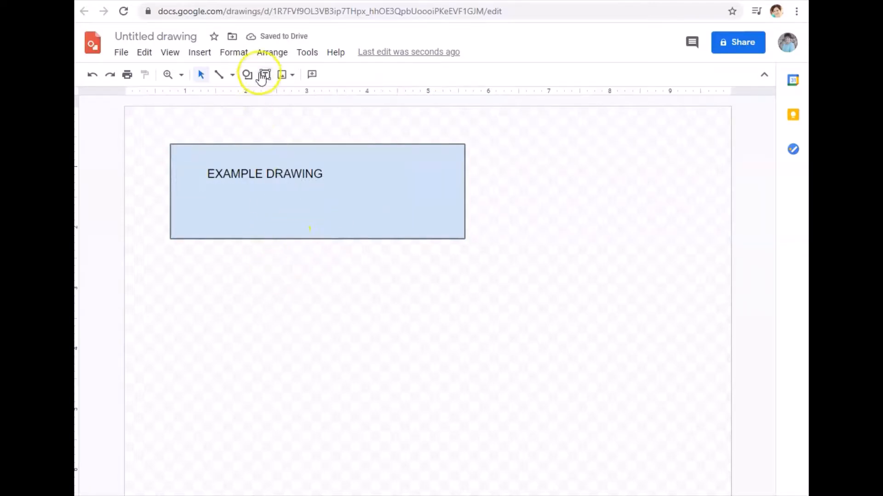
Draw a right-pointing block arrow about 2.2 inches long beside the rectangle and deselect it
left_click(247, 74)
mouse_move(287, 117)
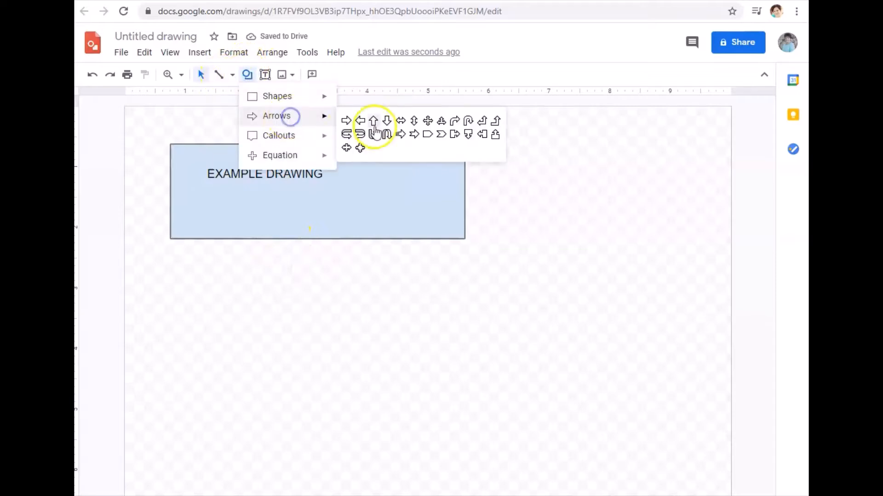
left_click(346, 121)
left_click_drag(503, 179, 638, 196)
left_click(547, 251)
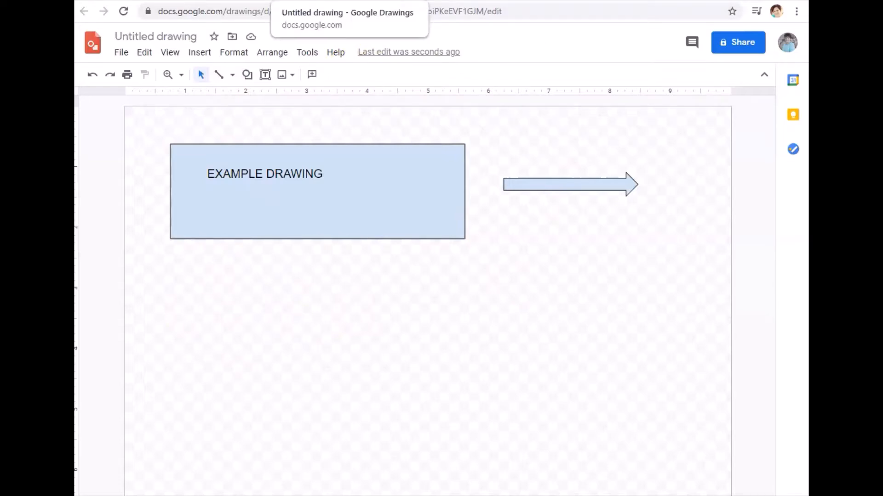
Return to My Drive and view the additional Google apps available for creating new items, then dismiss the list
left_click(359, 0)
left_click(121, 81)
mouse_move(133, 230)
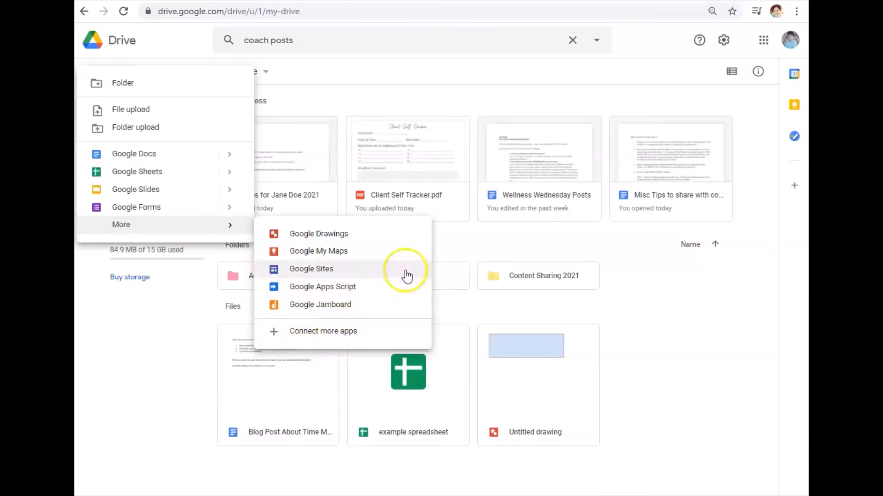
left_click(680, 315)
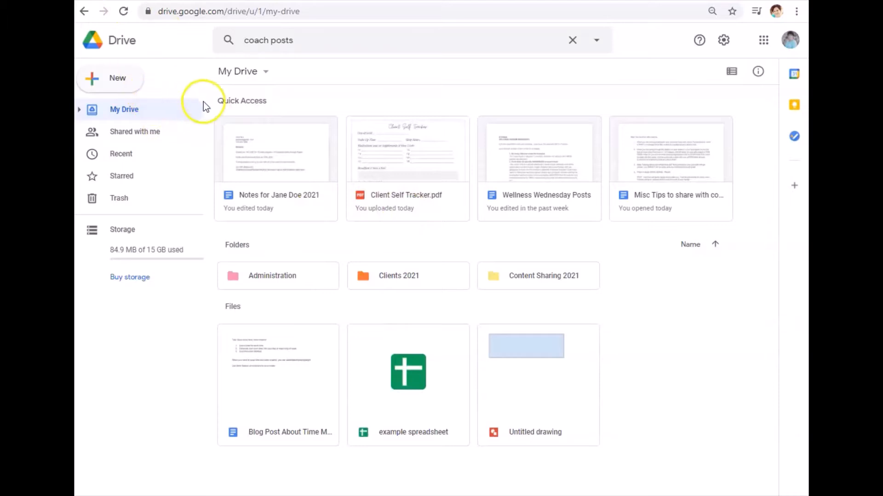
Clear the "coach posts" query from the Drive search and dismiss the suggestions
left_click(238, 41)
key("BackSpace")
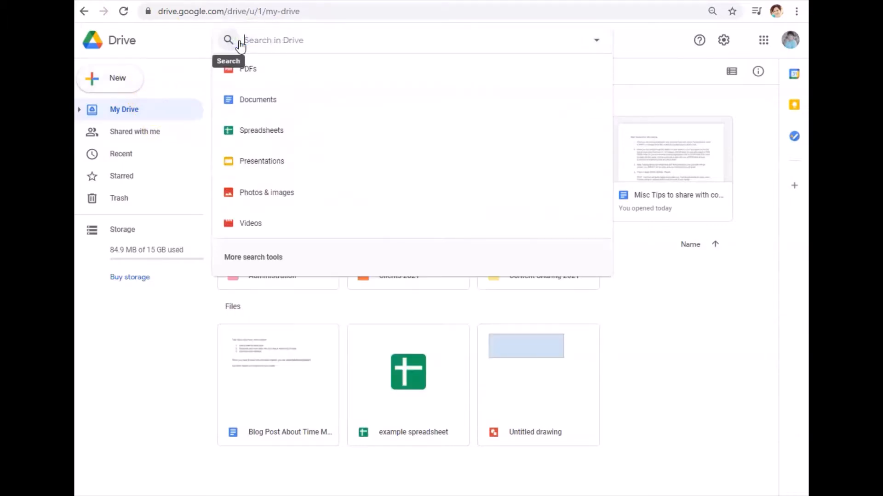
left_click(185, 40)
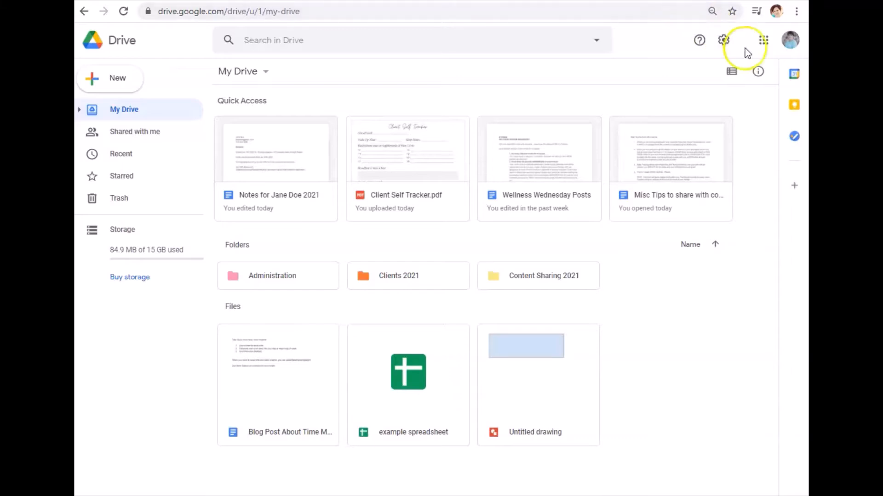
Look through the launcher's list of Google apps and the Drive search suggestions, closing each one
left_click(765, 44)
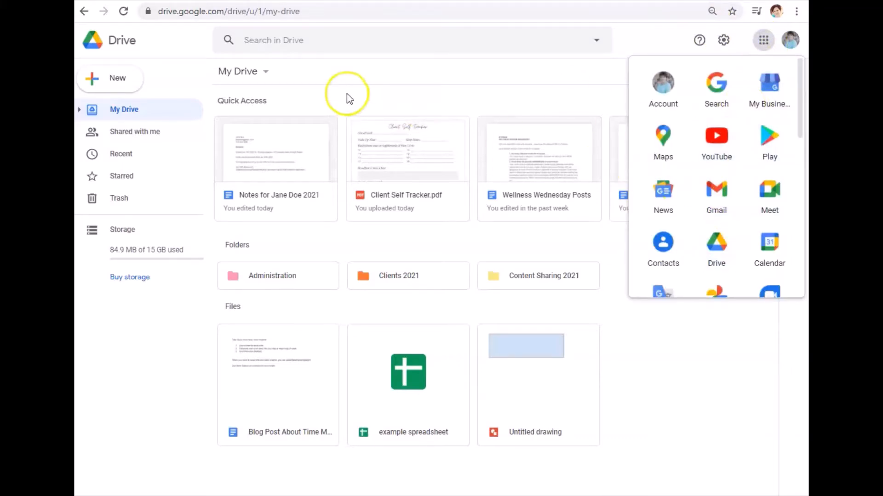
left_click(294, 42)
left_click(162, 58)
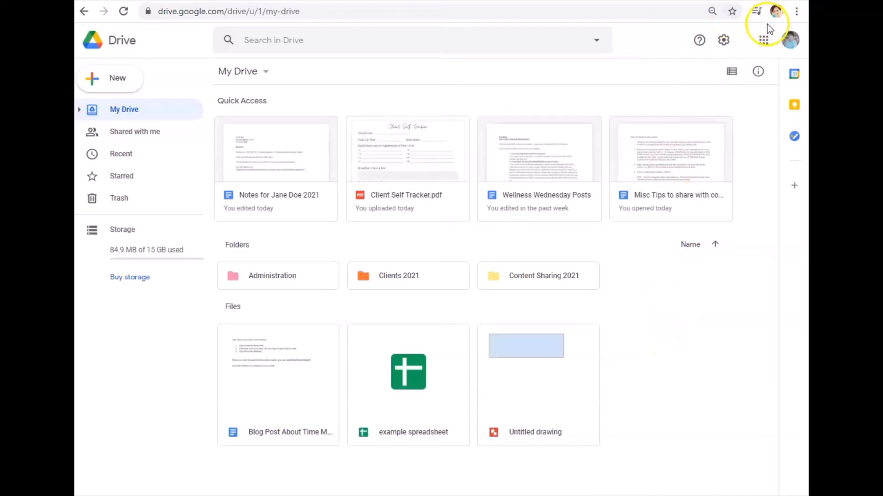
left_click(763, 40)
scroll(724, 248, "down", 1)
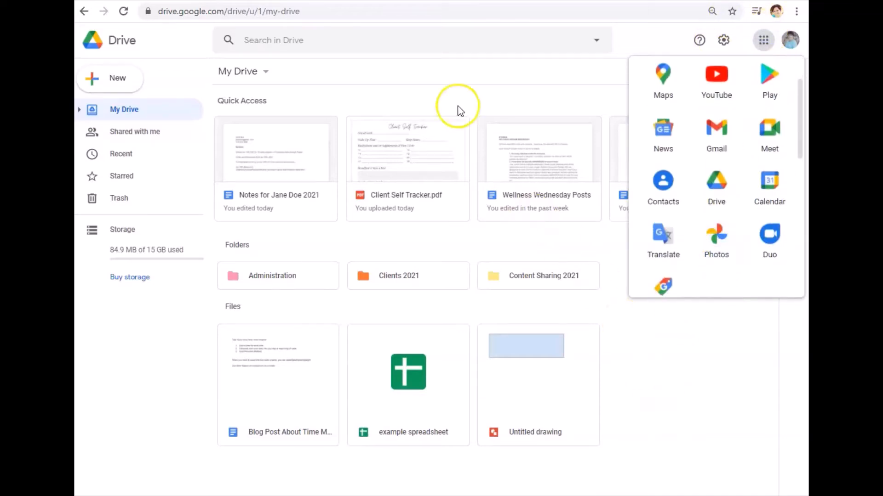
left_click(305, 39)
left_click(186, 40)
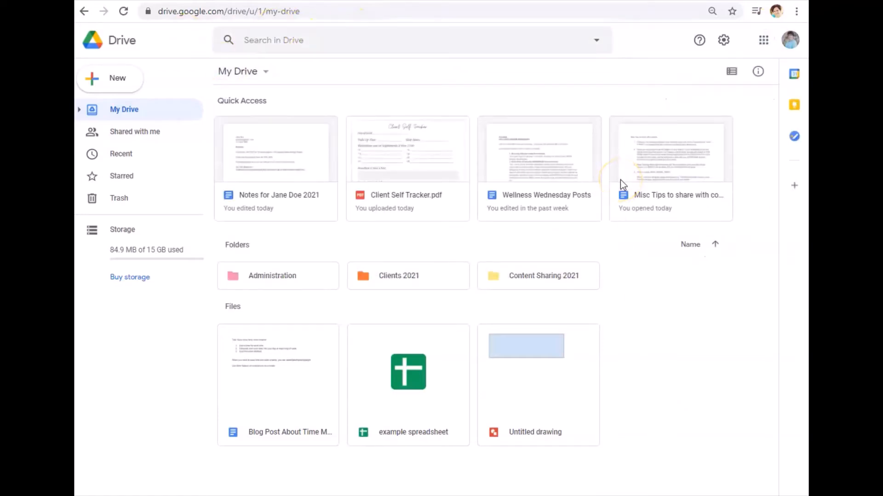